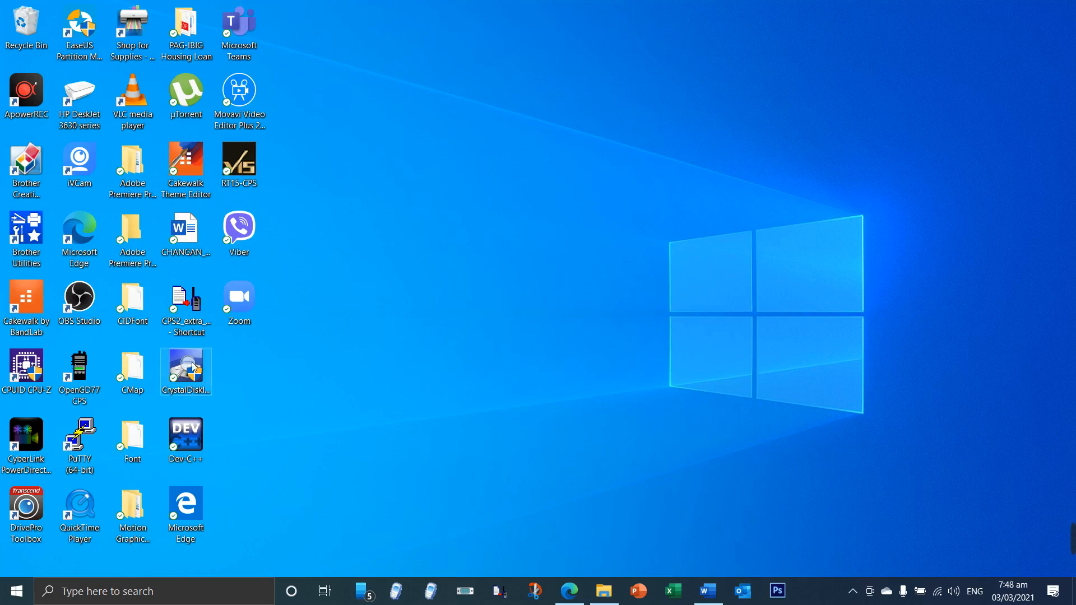
Step: Launch the CPS2 radio programming software from the desktop and maximize its window
double_click(186, 314)
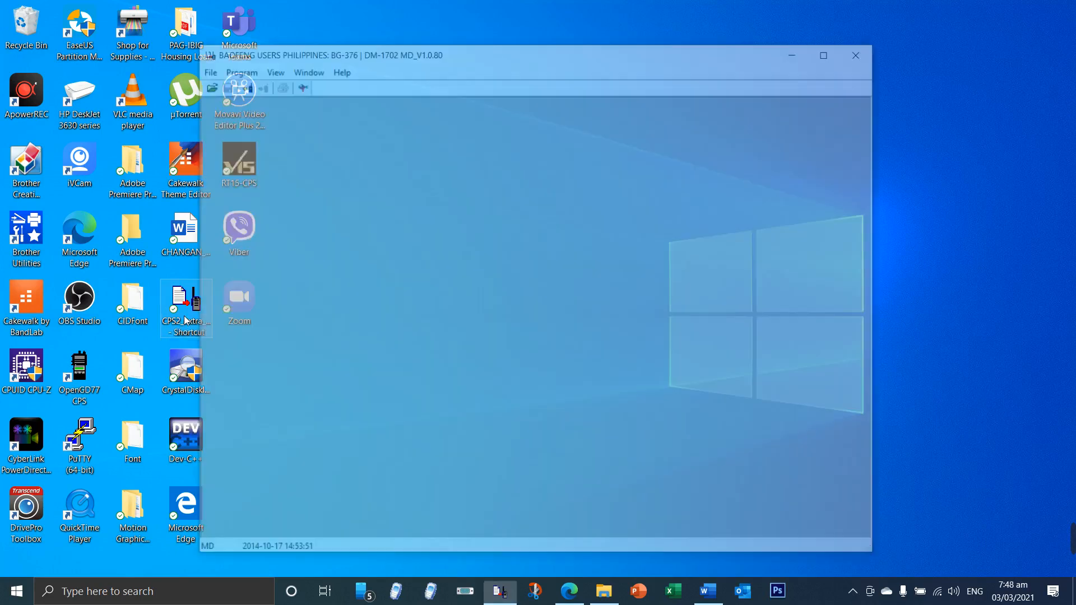
click(833, 51)
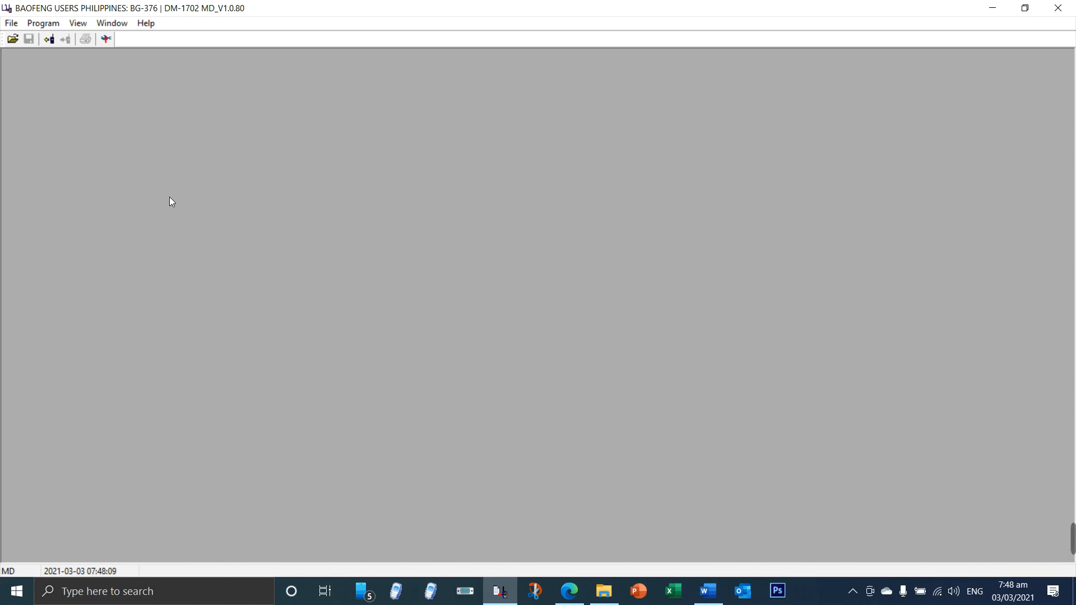
click(12, 24)
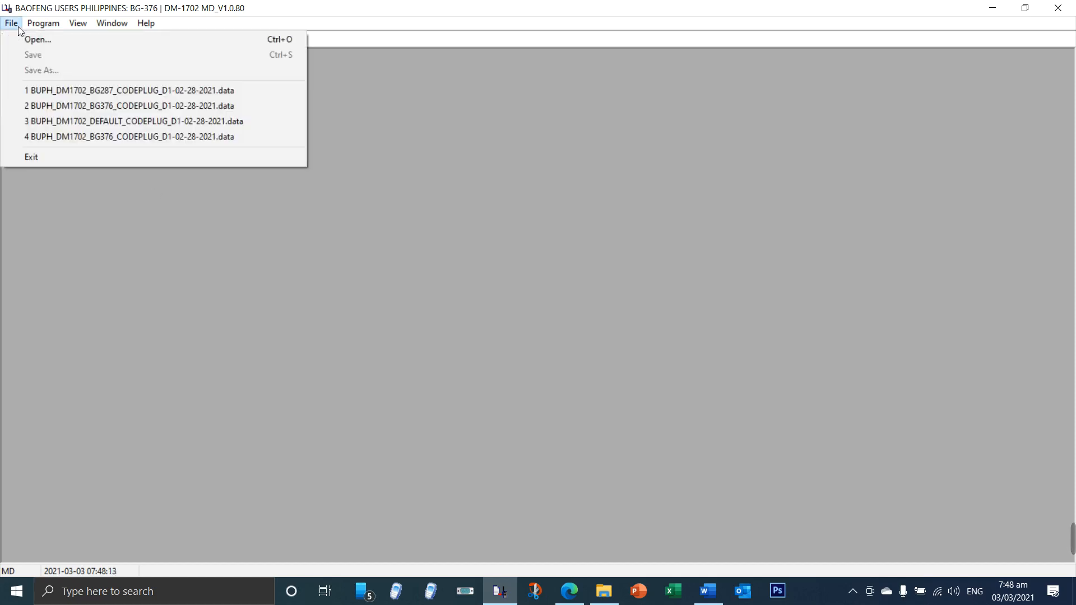
mouse_move(44, 28)
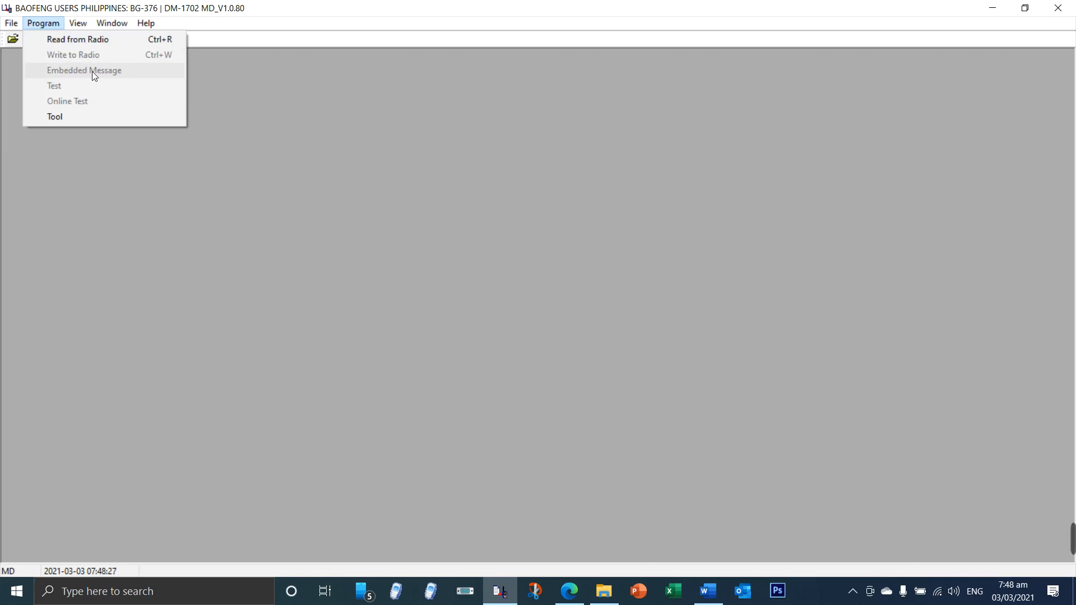
click(12, 25)
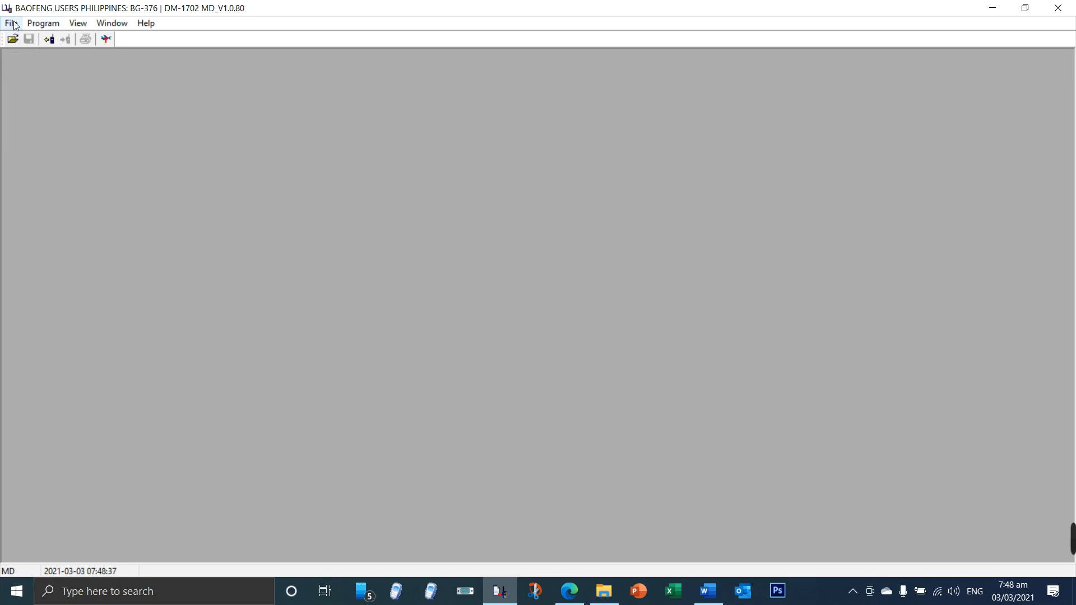
Step: Open the codeplug file BUPH_DM1702_BG376_CODEPLUG_D1-02-28-2021.data from the Installer > Two Way Radio > Baofeng folder on drive D
click(11, 25)
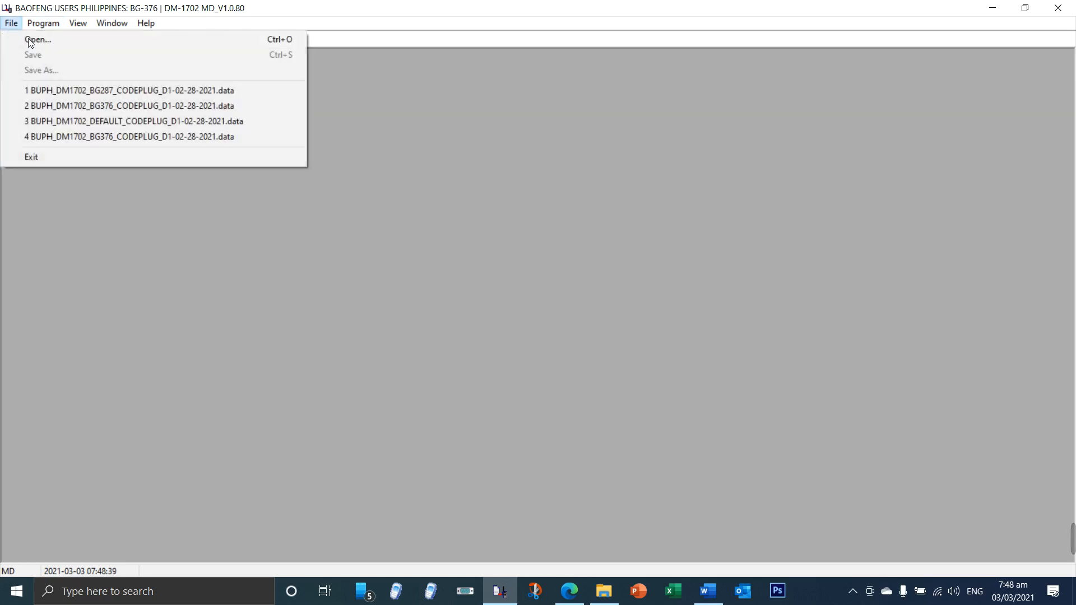
click(40, 39)
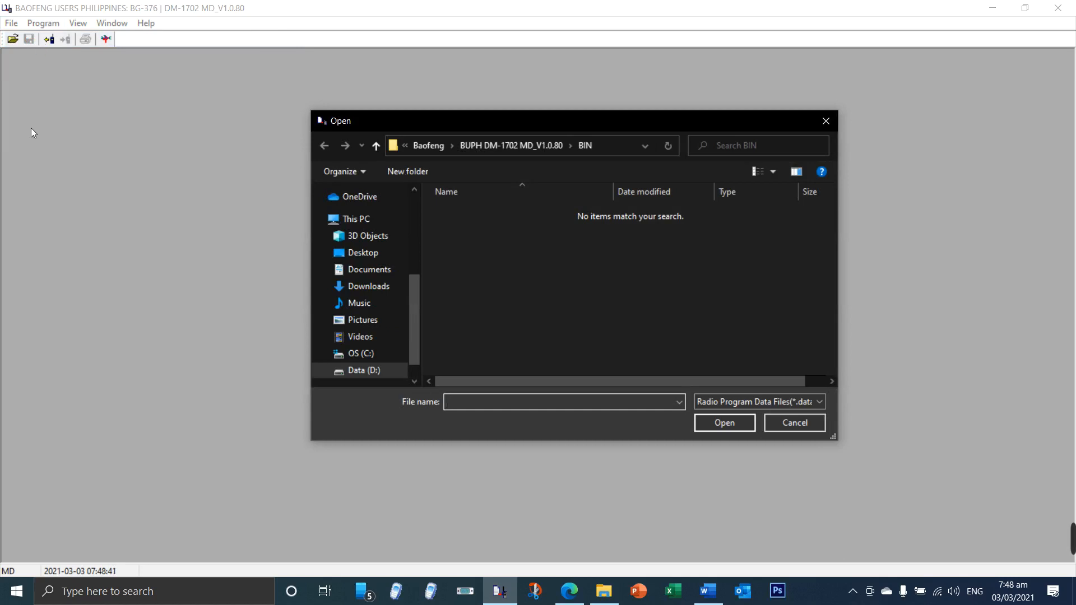
click(361, 371)
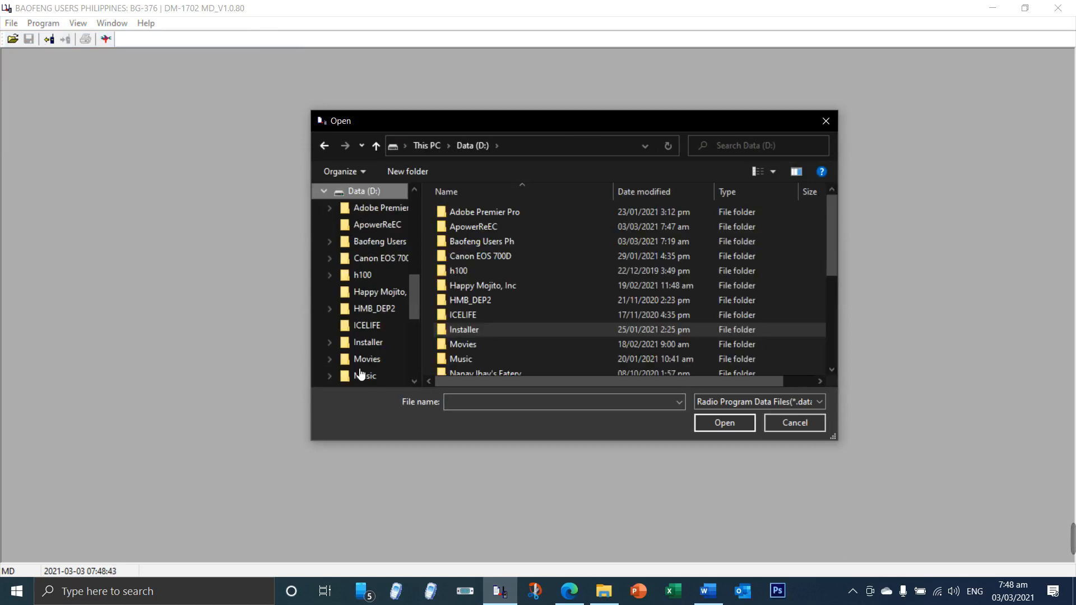
double_click(469, 333)
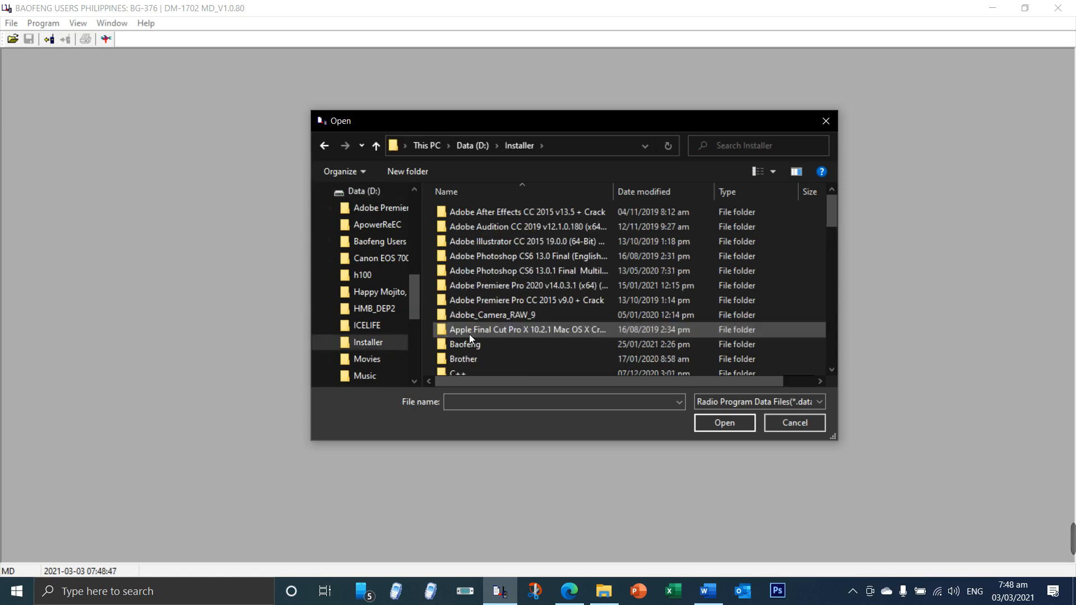
scroll(474, 339, down, 5)
scroll(475, 344, down, 5)
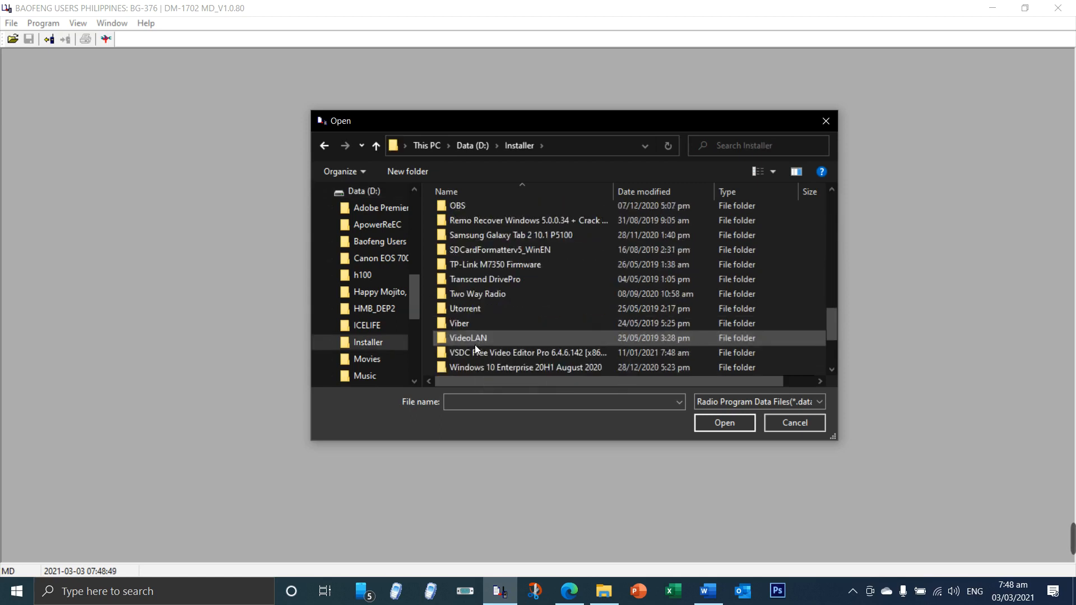
double_click(487, 295)
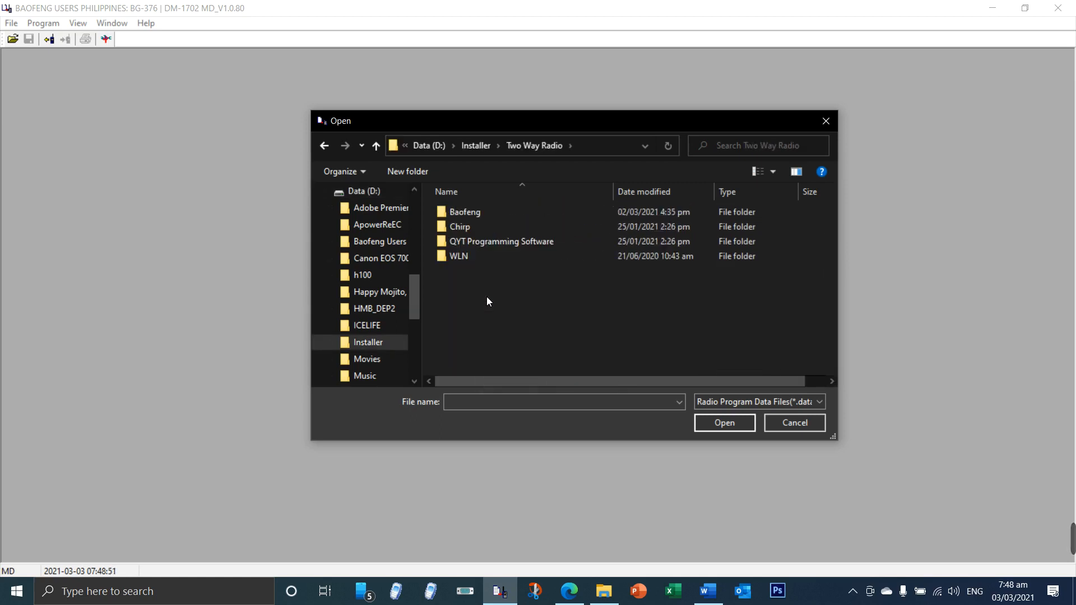
double_click(479, 212)
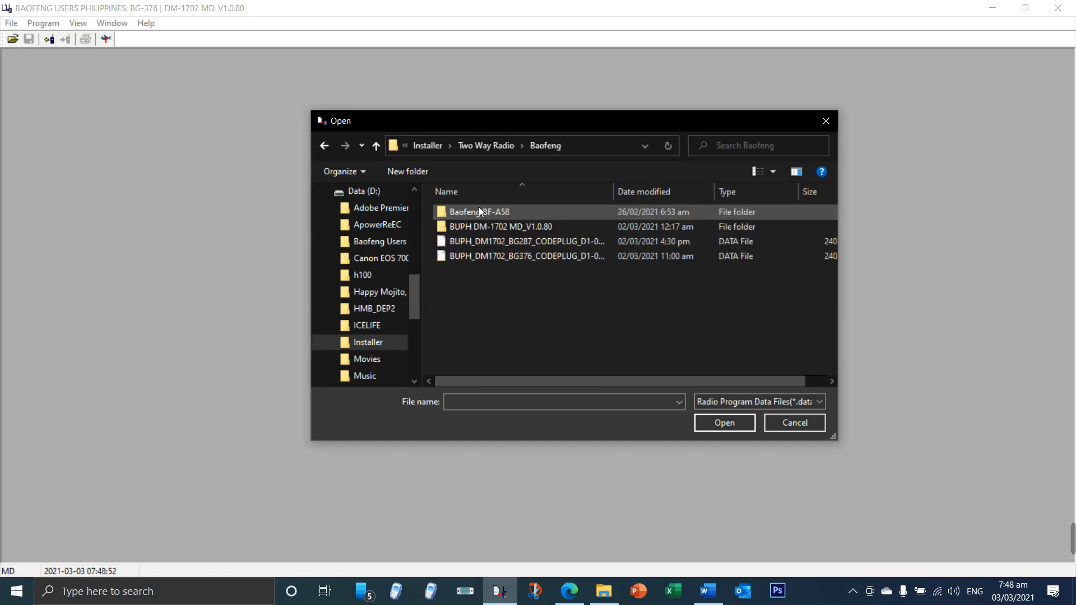
click(533, 259)
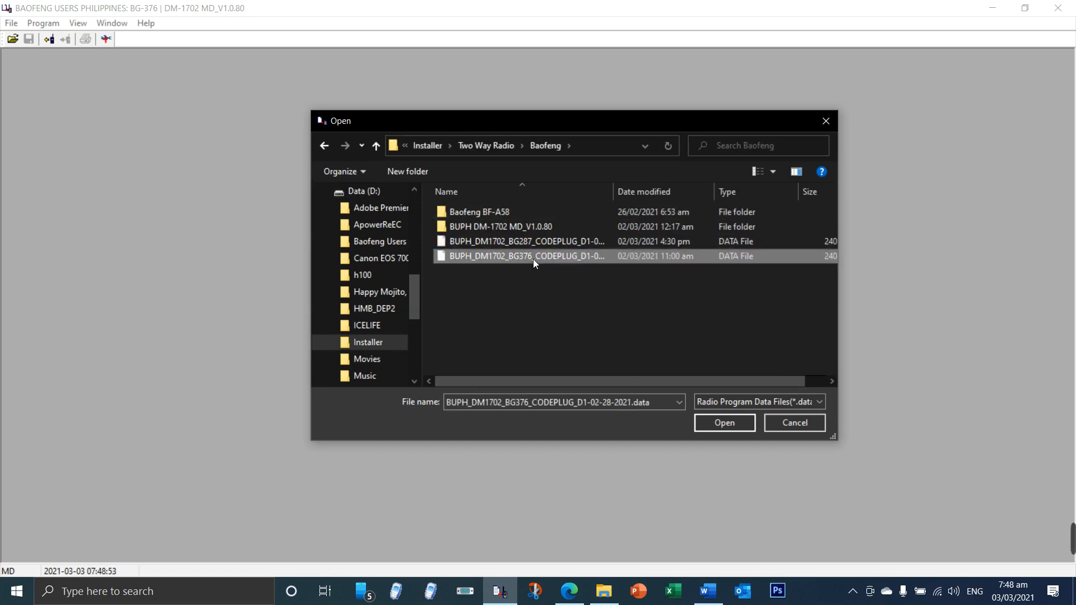
click(722, 423)
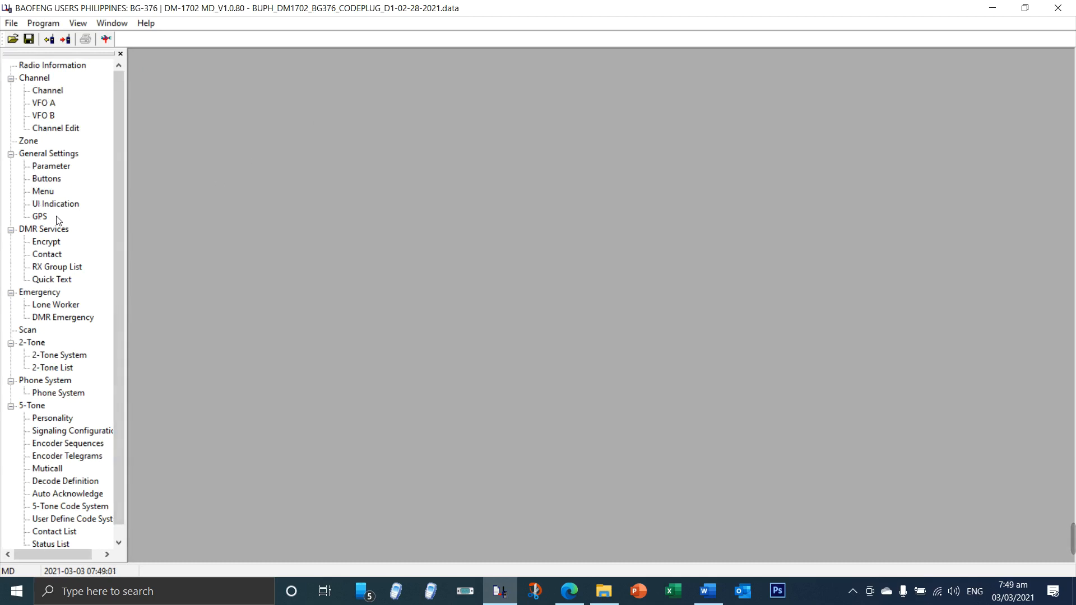
Step: Request access to the Embedded Message settings and copy their password from the Hidden Menu Access document in Word
click(43, 24)
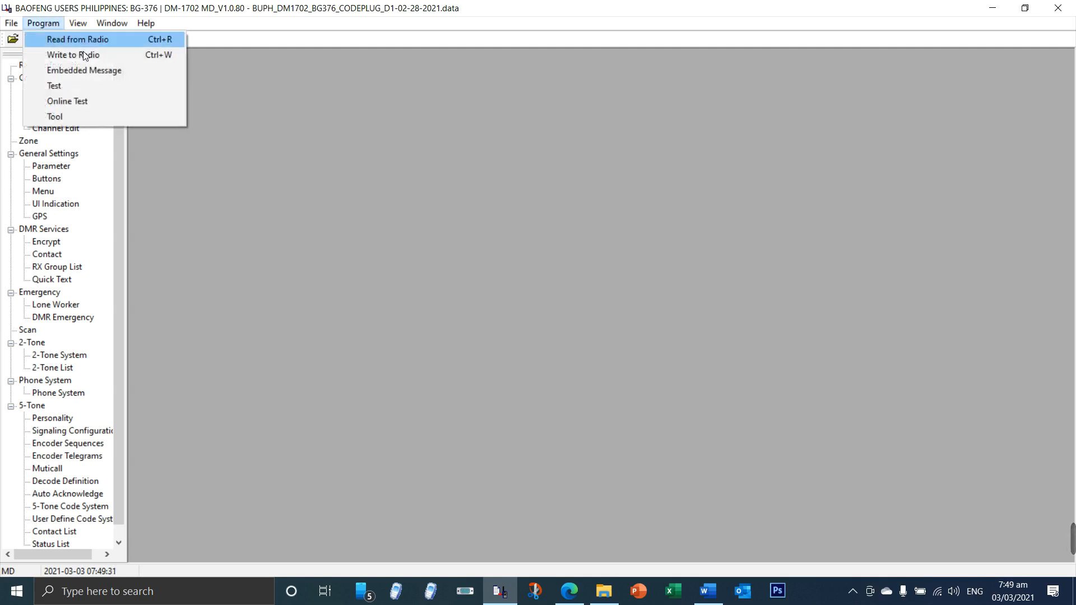
click(87, 70)
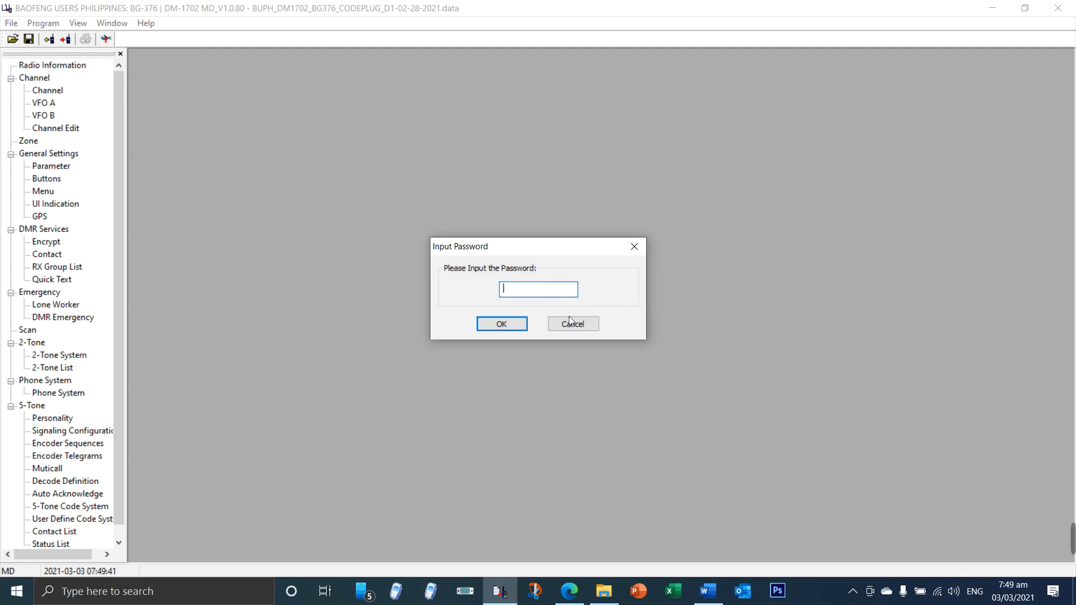
click(708, 592)
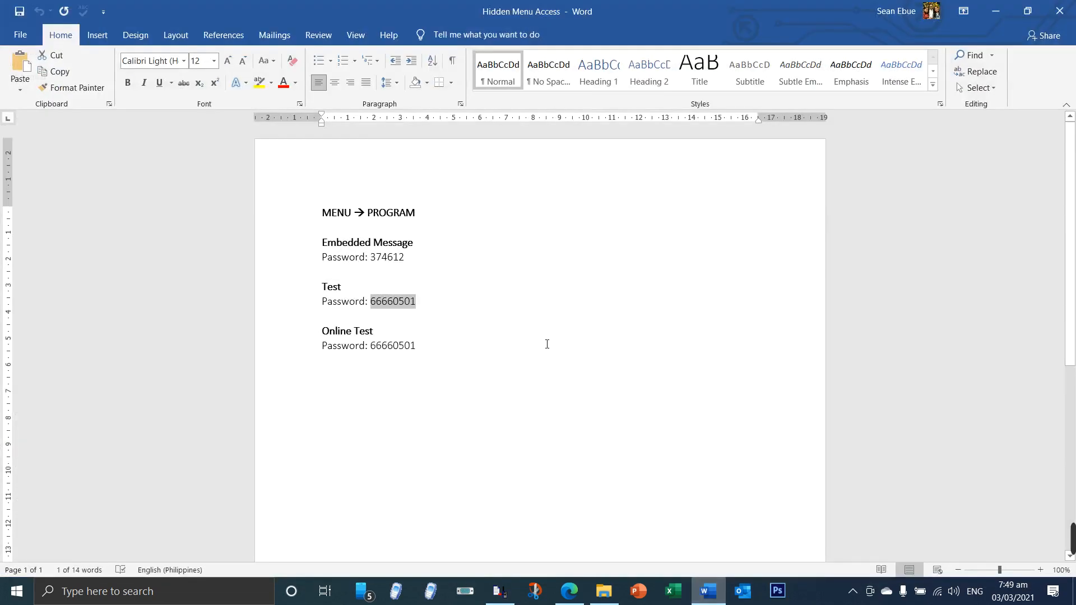
click(382, 259)
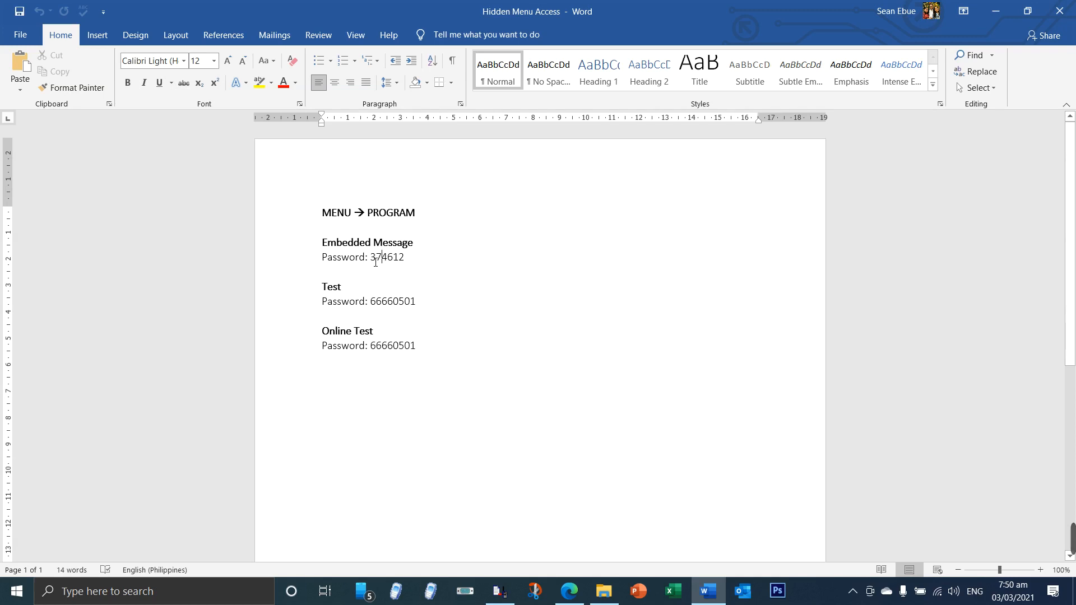
double_click(404, 262)
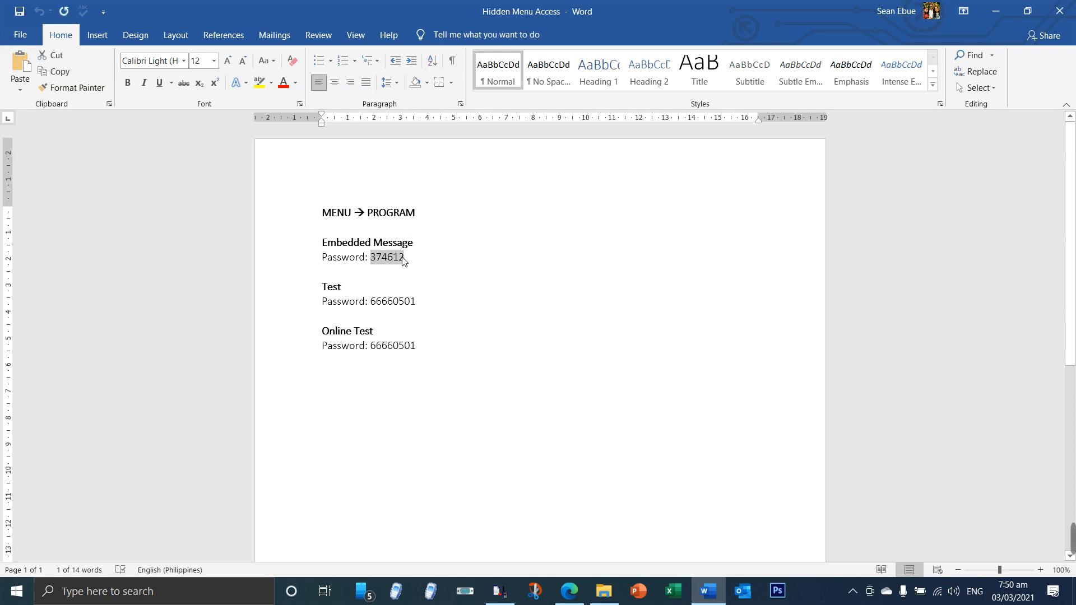
right_click(403, 259)
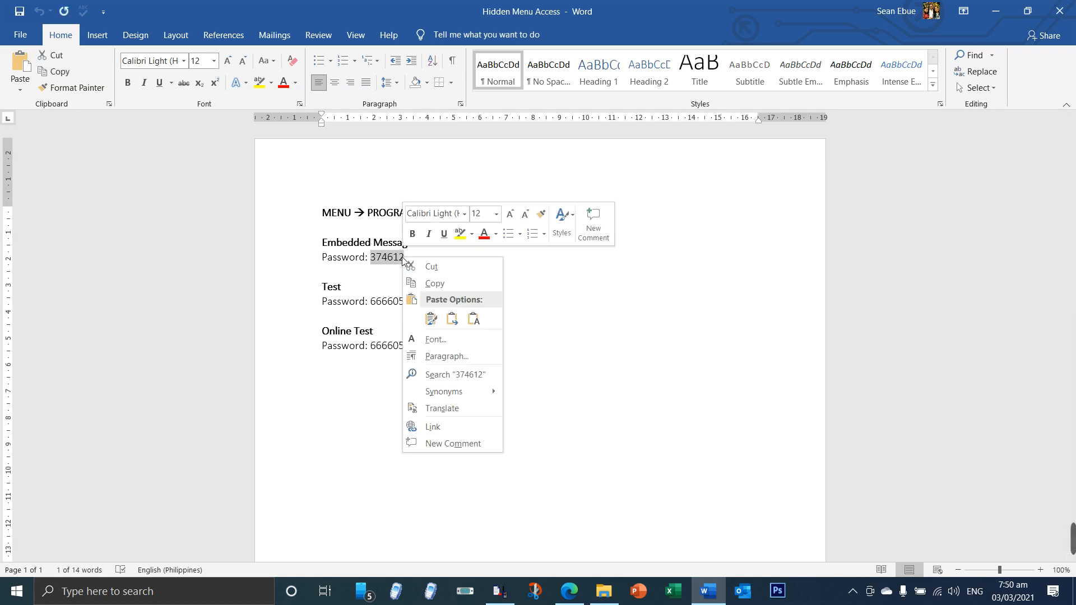
click(428, 284)
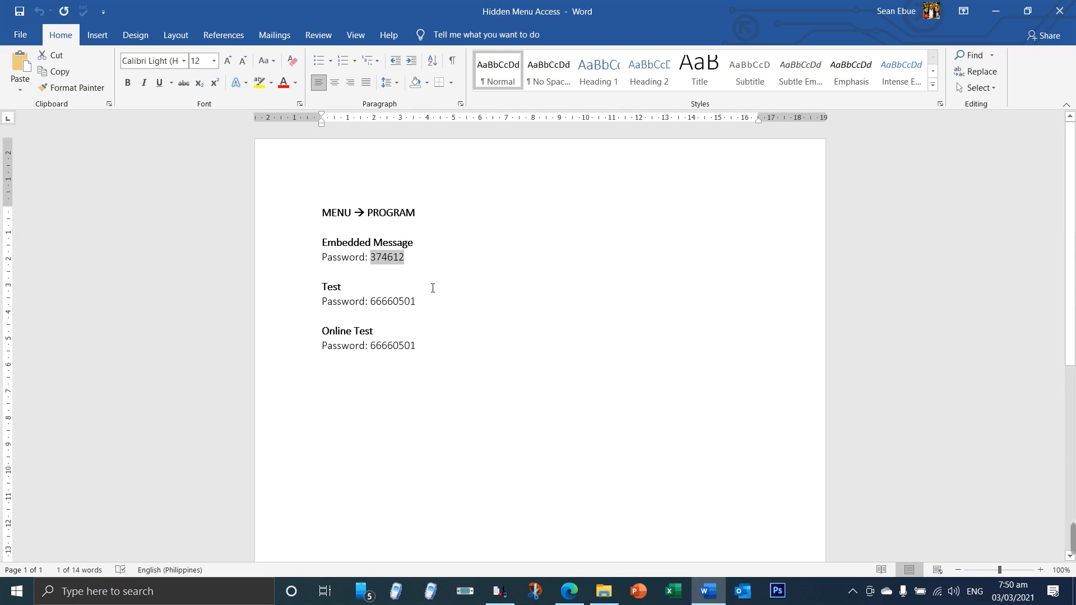
Step: Switch back to the DM-1702 programming software and paste the Embedded Message password to unlock the settings
click(499, 591)
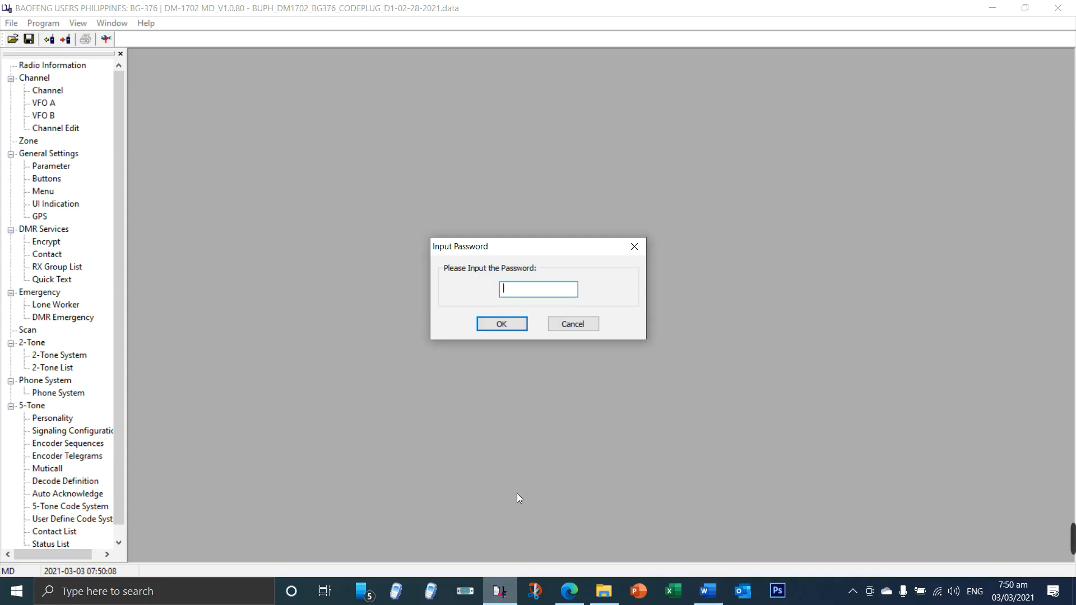
right_click(524, 289)
click(553, 348)
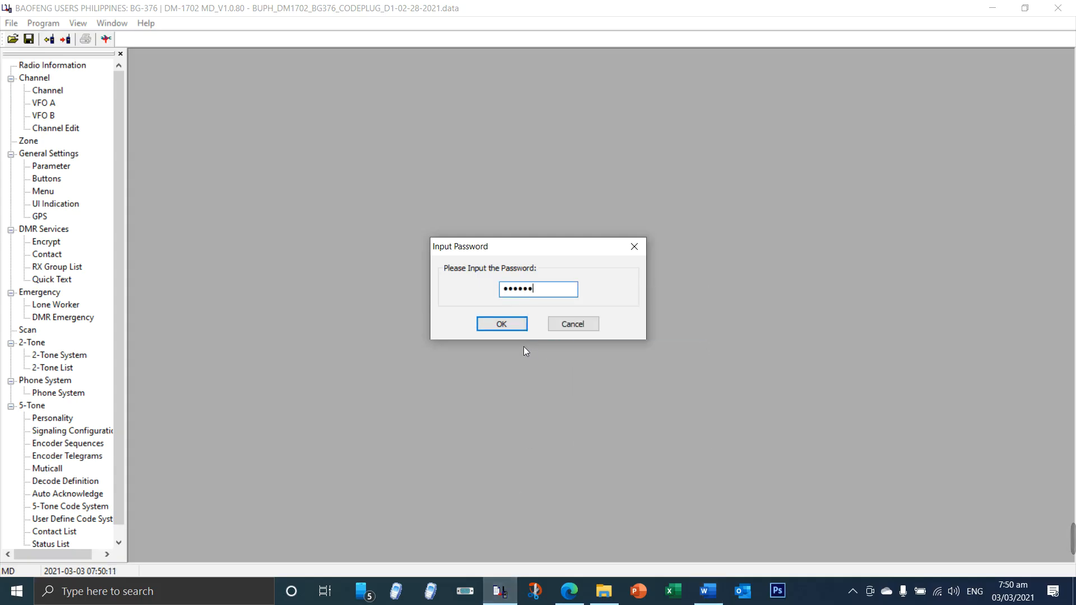
click(511, 324)
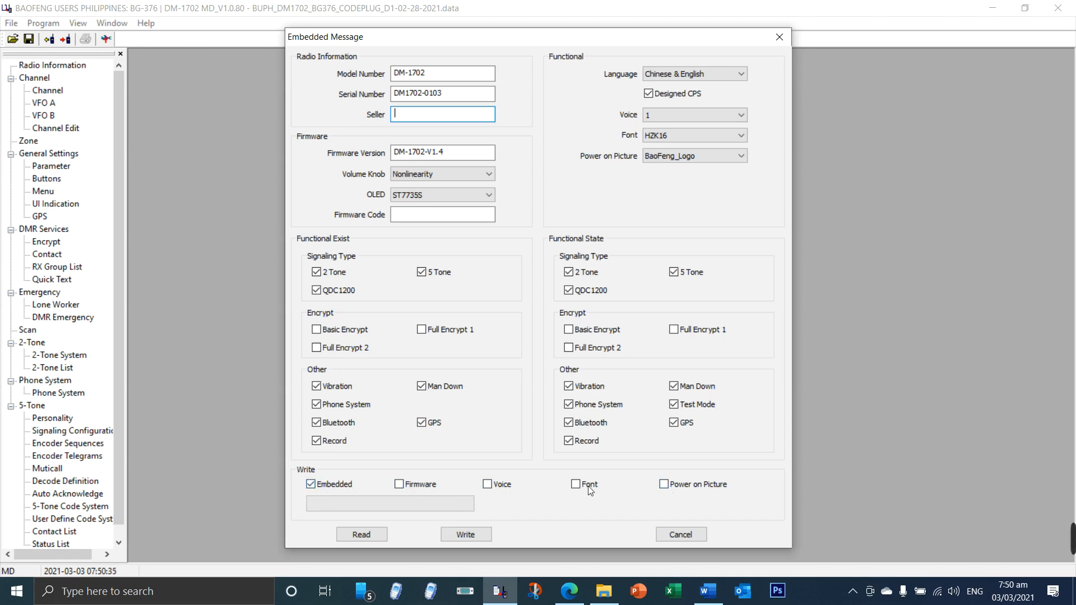
Step: Include Firmware, Voice, Font and Power on Picture in the data selected for writing
click(398, 484)
click(487, 484)
click(576, 484)
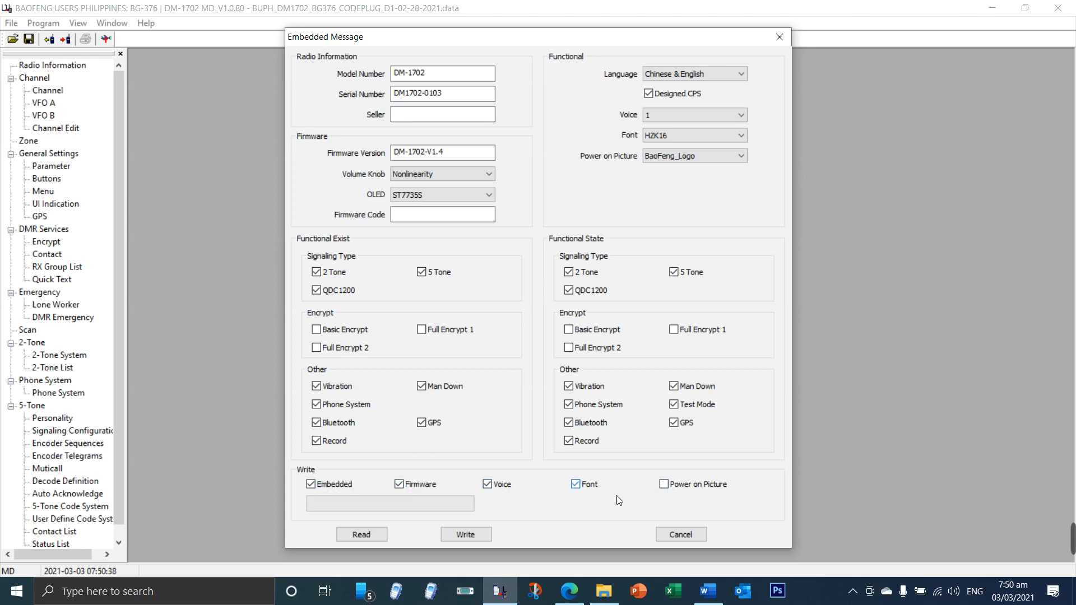
click(663, 485)
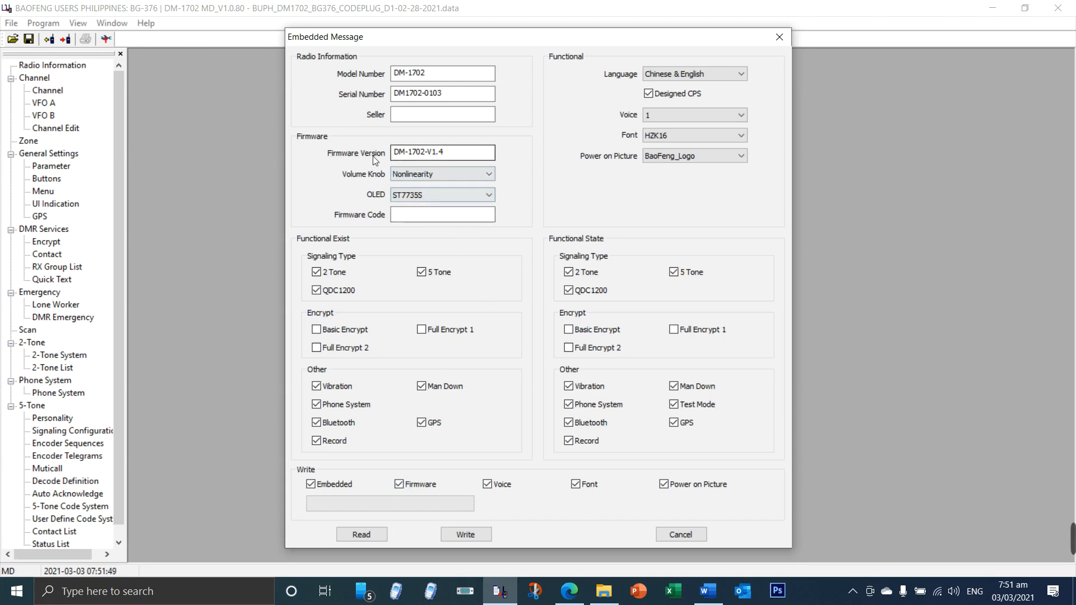
Step: Set the firmware's Volume Knob option to Knob and choose ST7735S as the OLED type
click(439, 157)
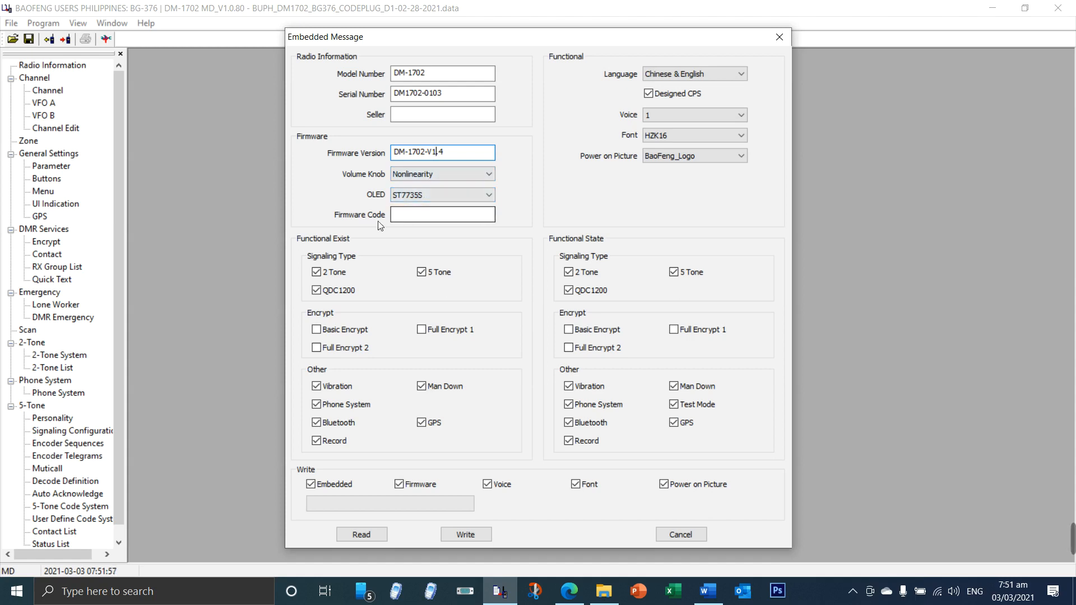
click(424, 221)
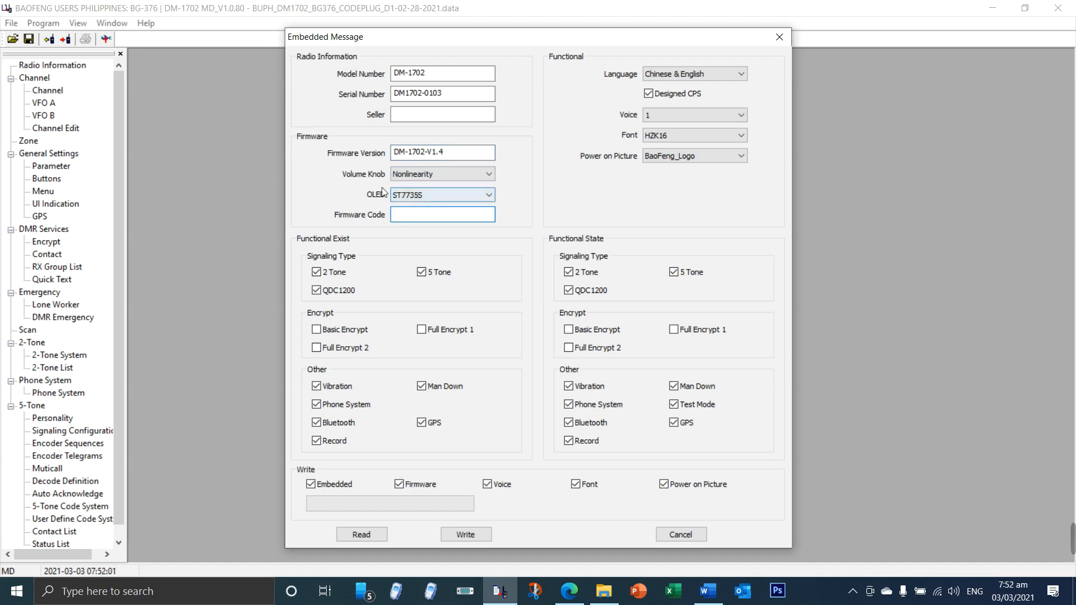
click(410, 177)
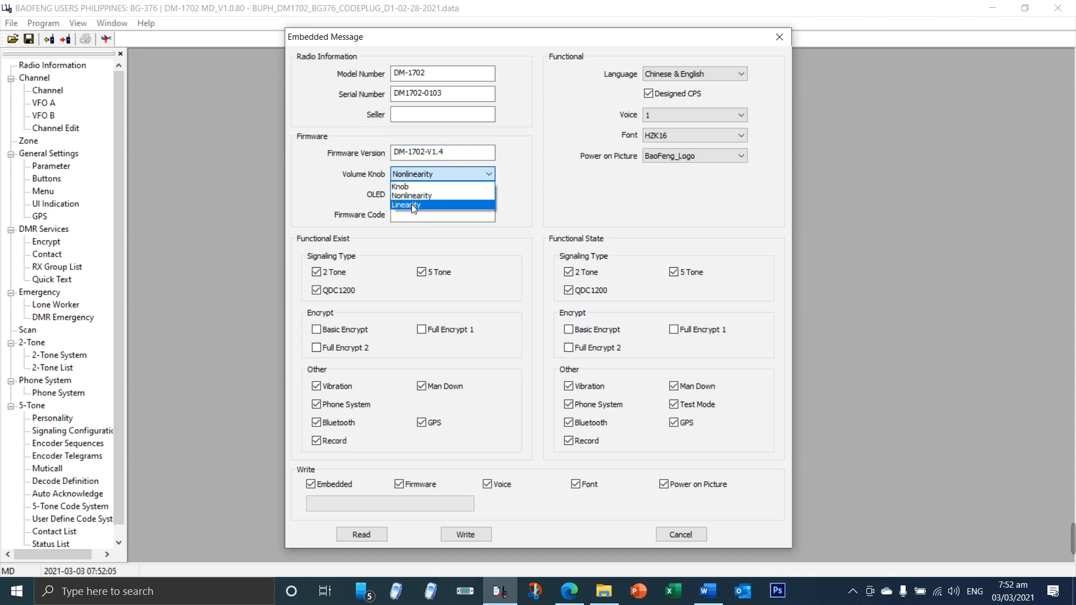
click(455, 186)
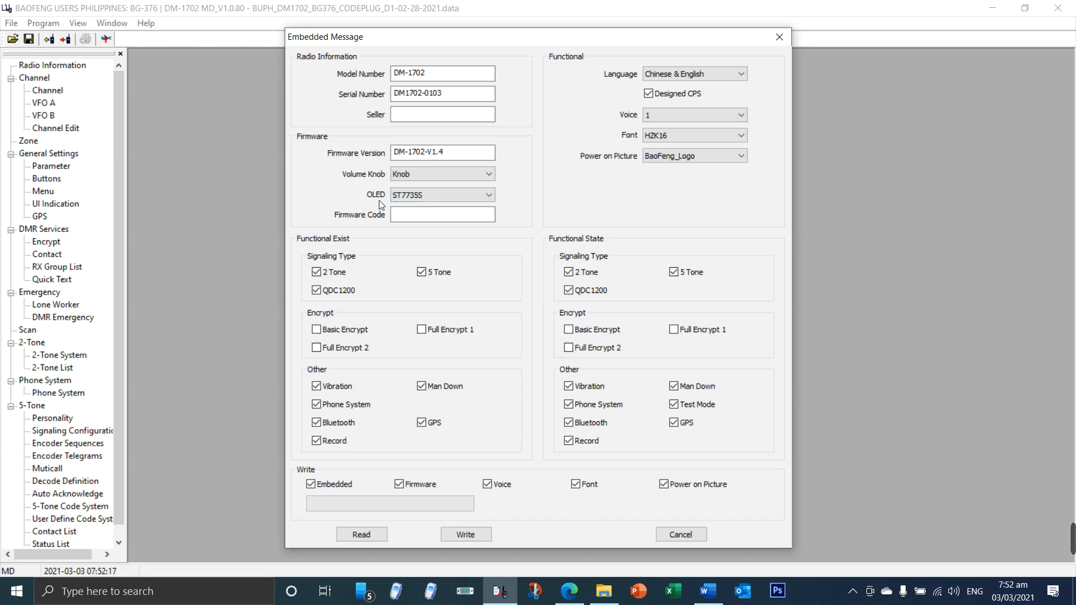
click(435, 194)
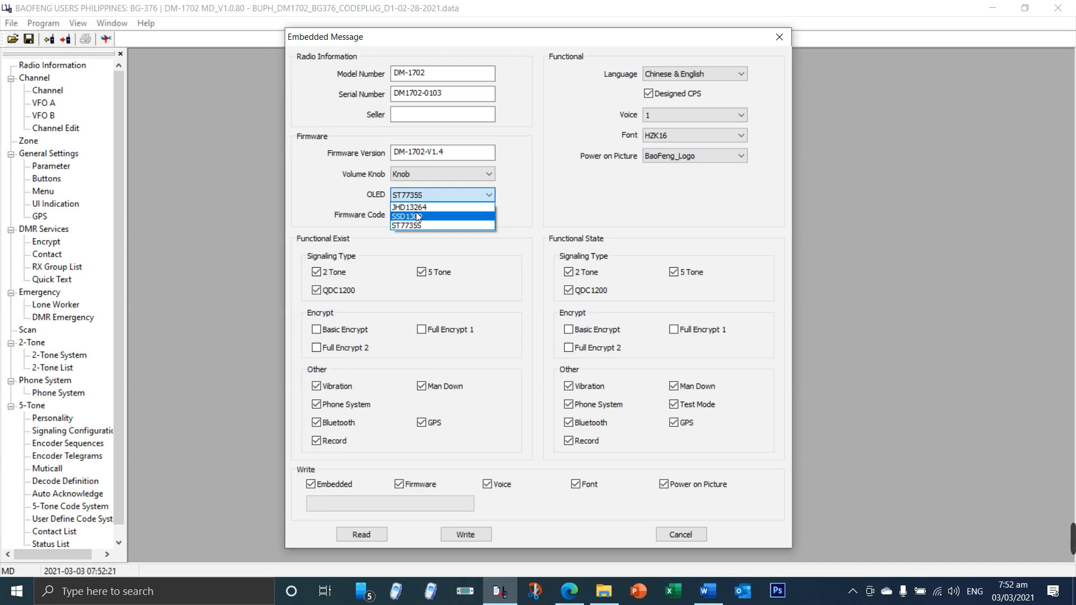
click(416, 226)
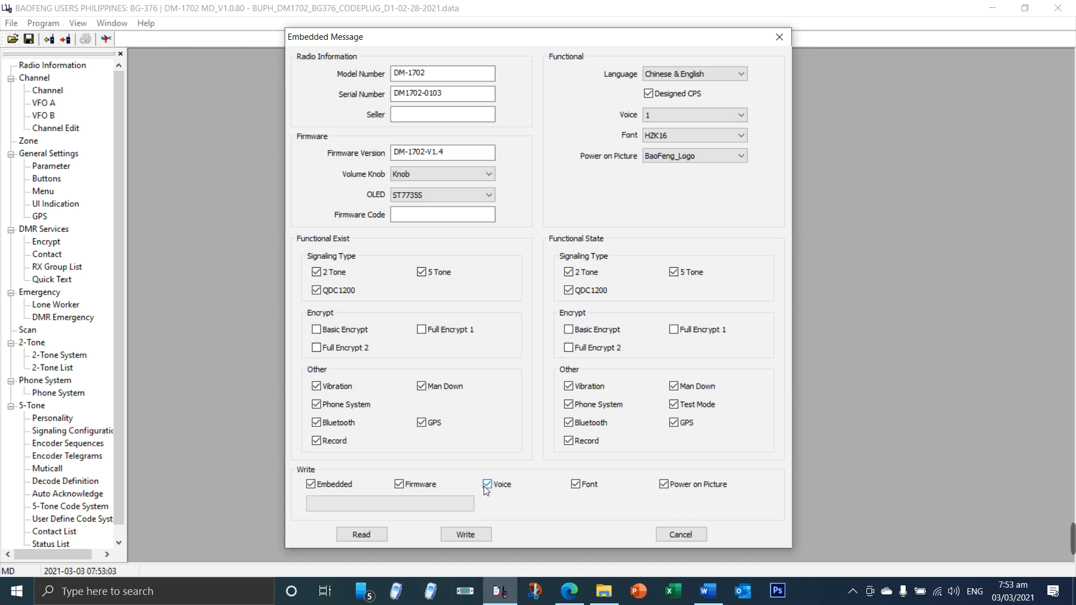
Step: Check the available Voice choices and set the functional Language to English
click(654, 119)
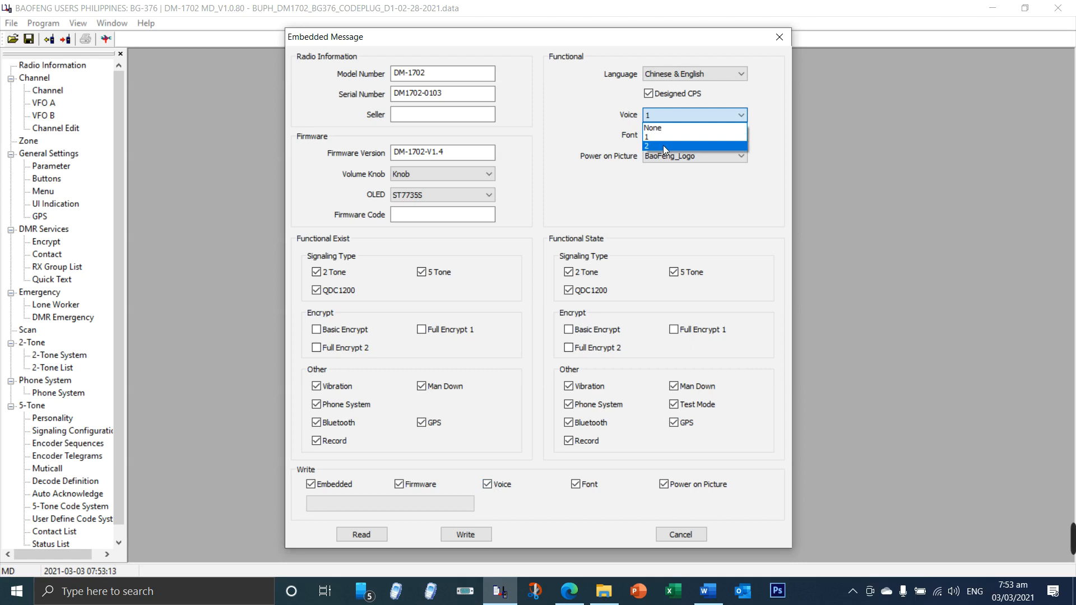
click(615, 132)
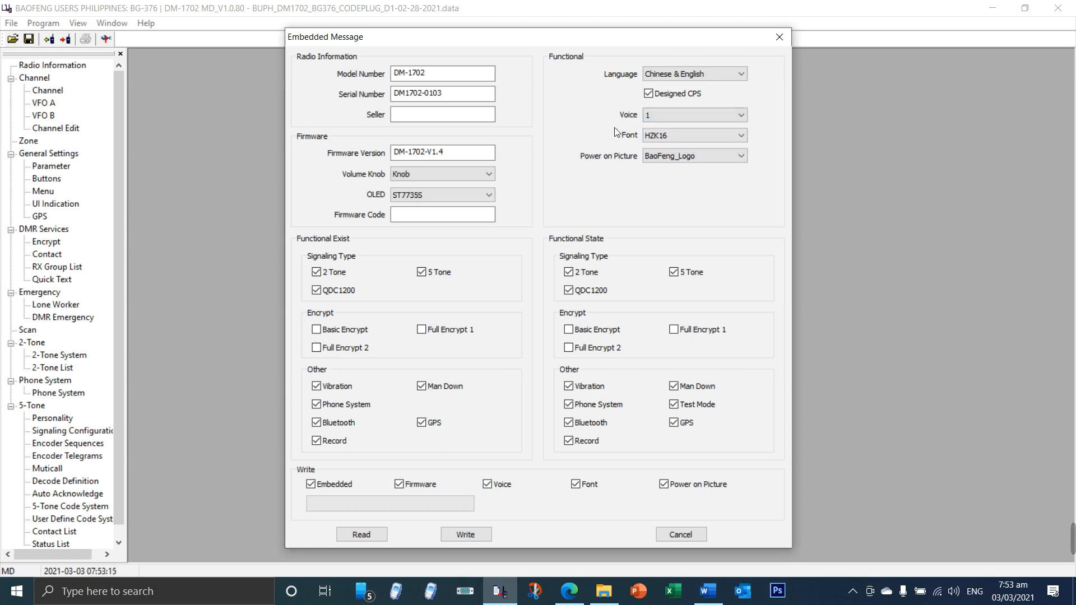
click(679, 81)
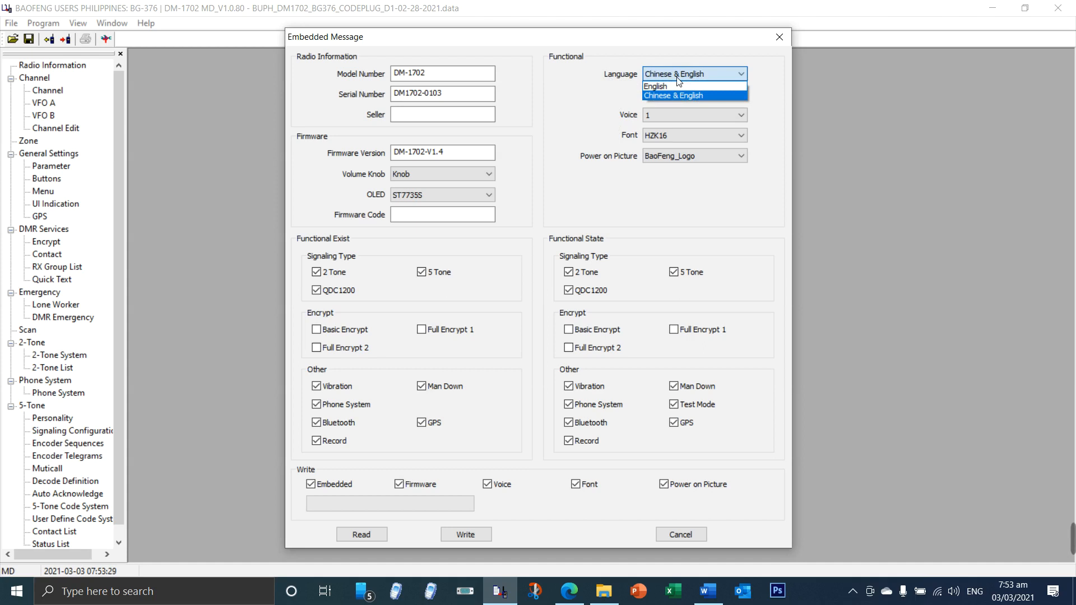
click(678, 87)
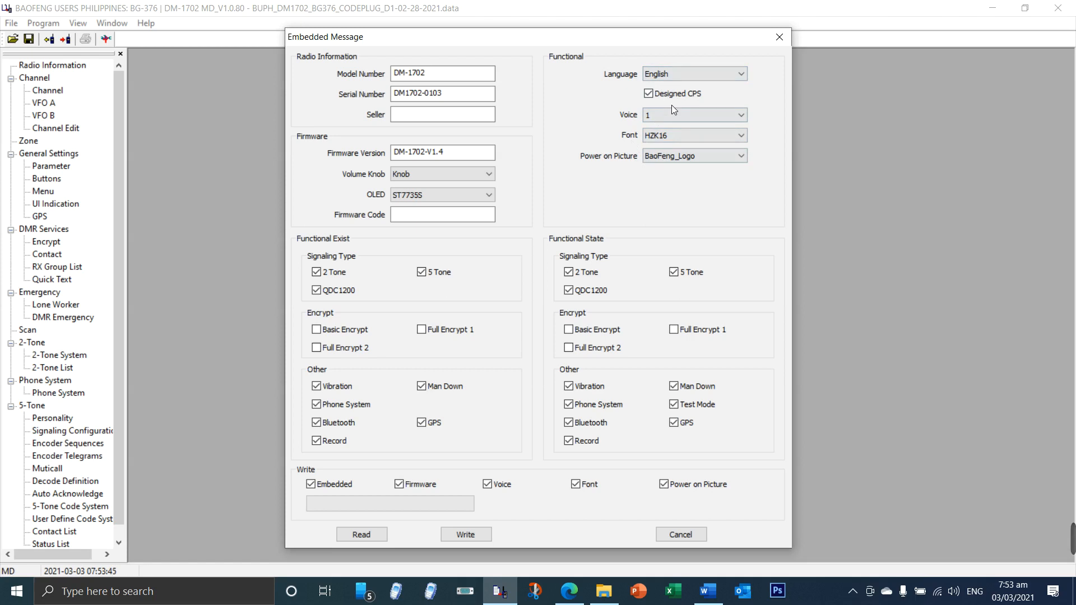
Step: Exclude Voice and Font from the data selected for writing and close the Embedded Message settings without writing
click(487, 484)
click(576, 483)
click(680, 534)
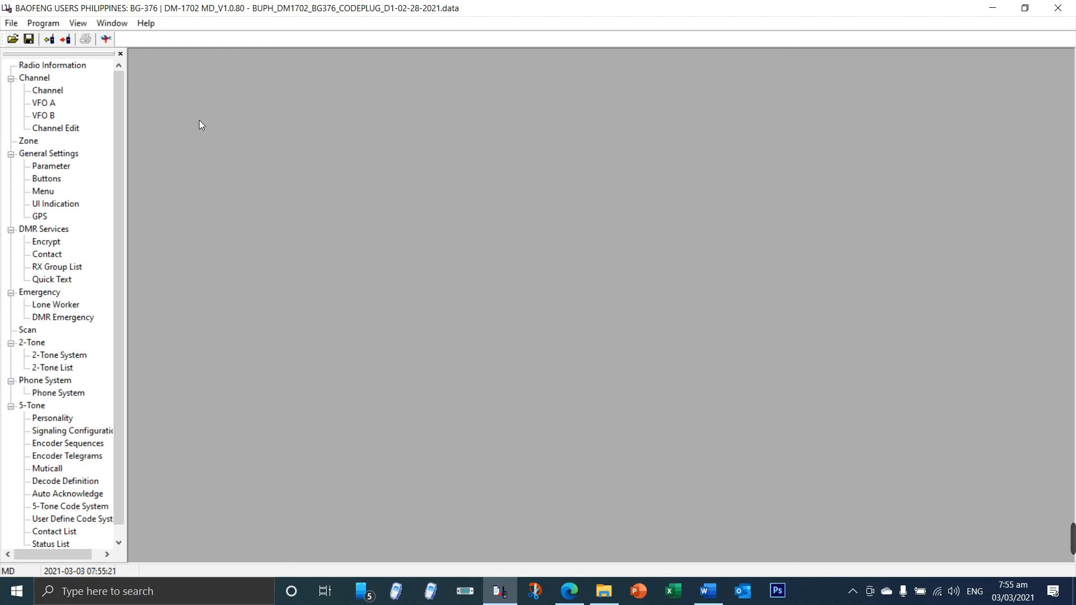
Step: Request access to the Test settings and copy the Test password from the Hidden Menu Access document in Word
click(49, 28)
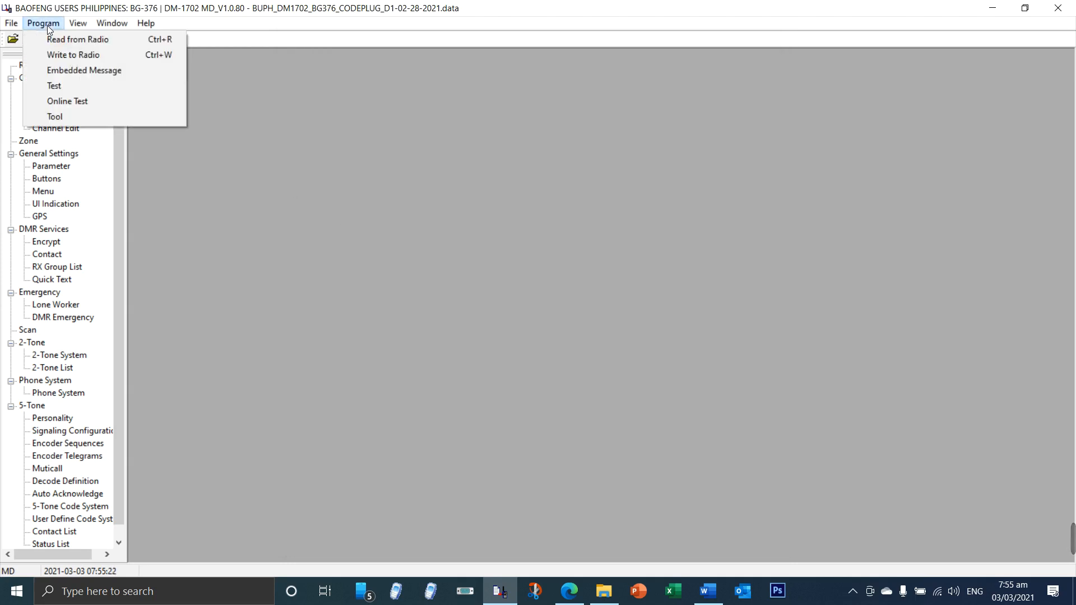
click(59, 85)
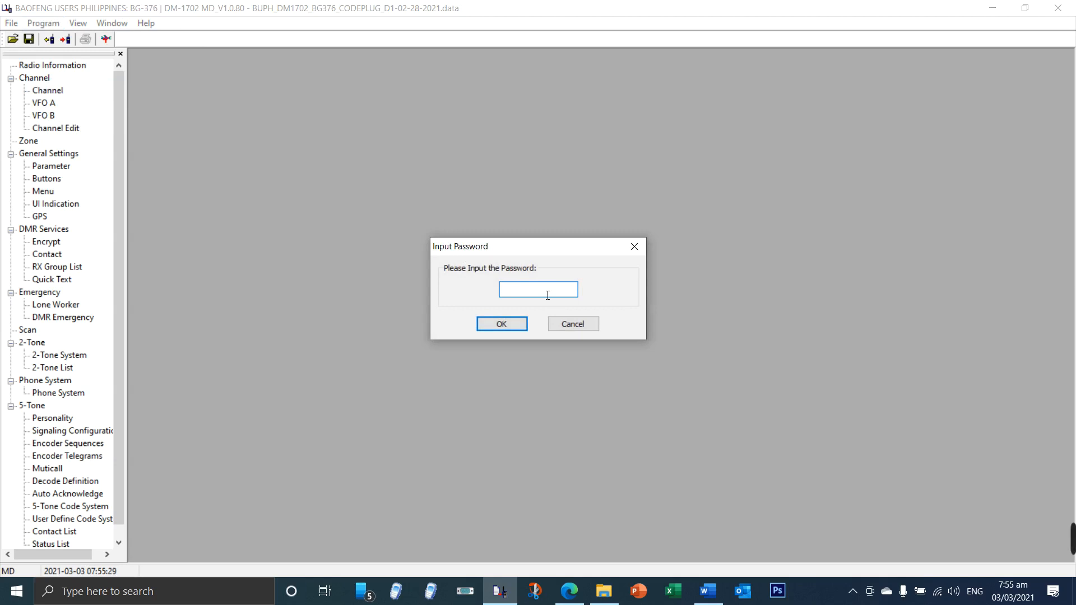
mouse_move(716, 601)
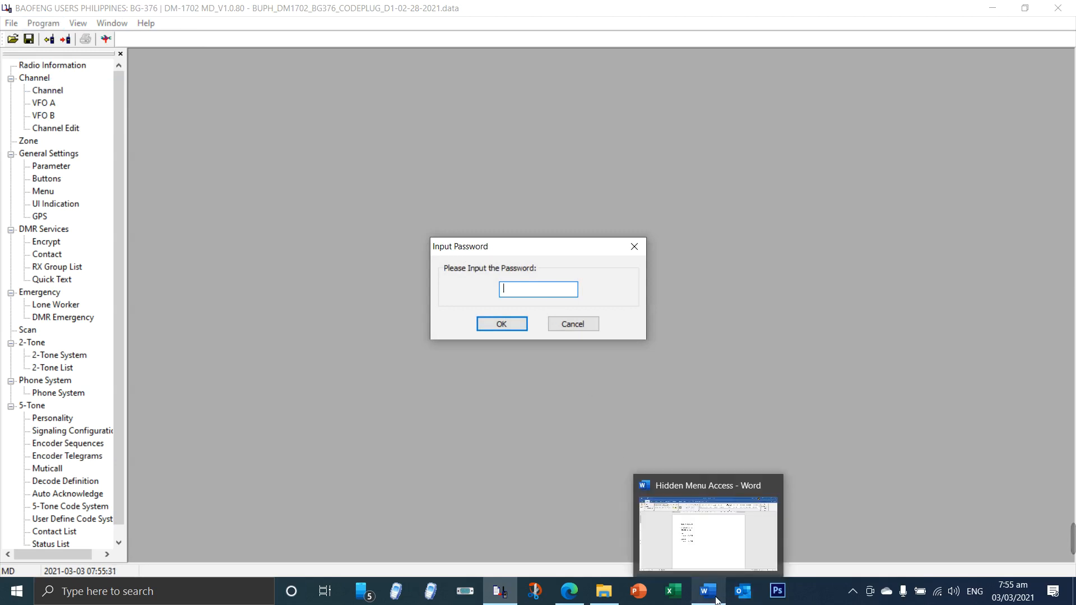
click(716, 601)
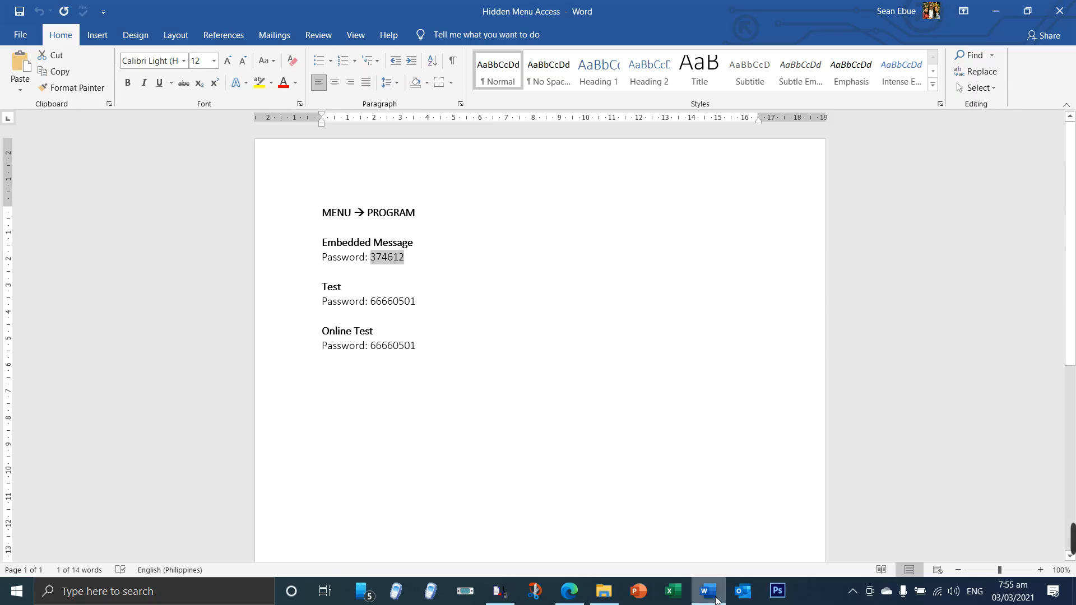
double_click(374, 305)
right_click(410, 304)
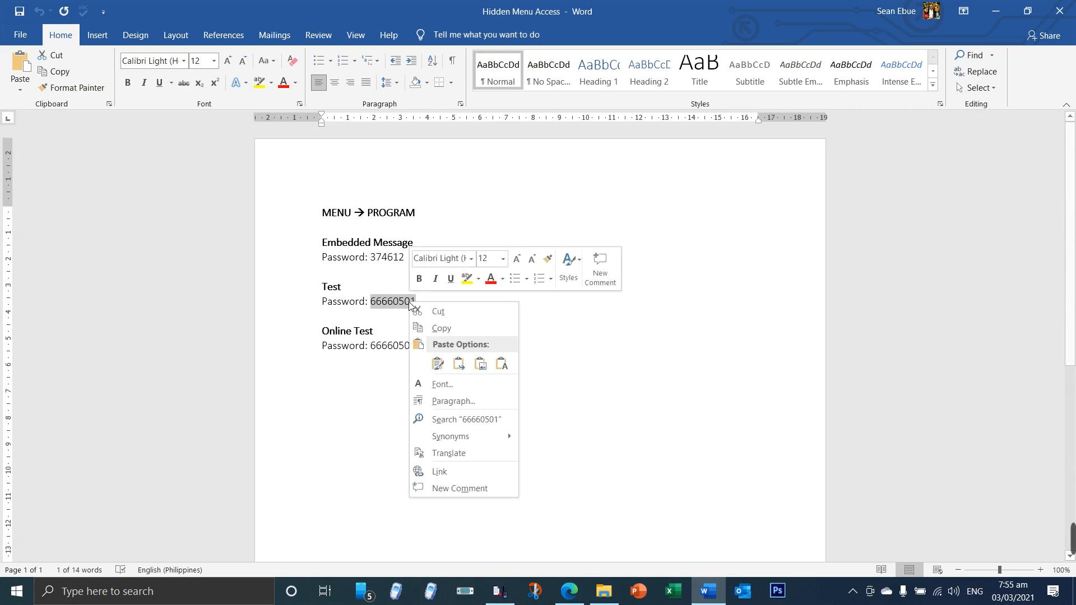
click(434, 326)
Step: Switch back to the DM-1702 programming software and paste the Test password to unlock the Test settings
click(500, 592)
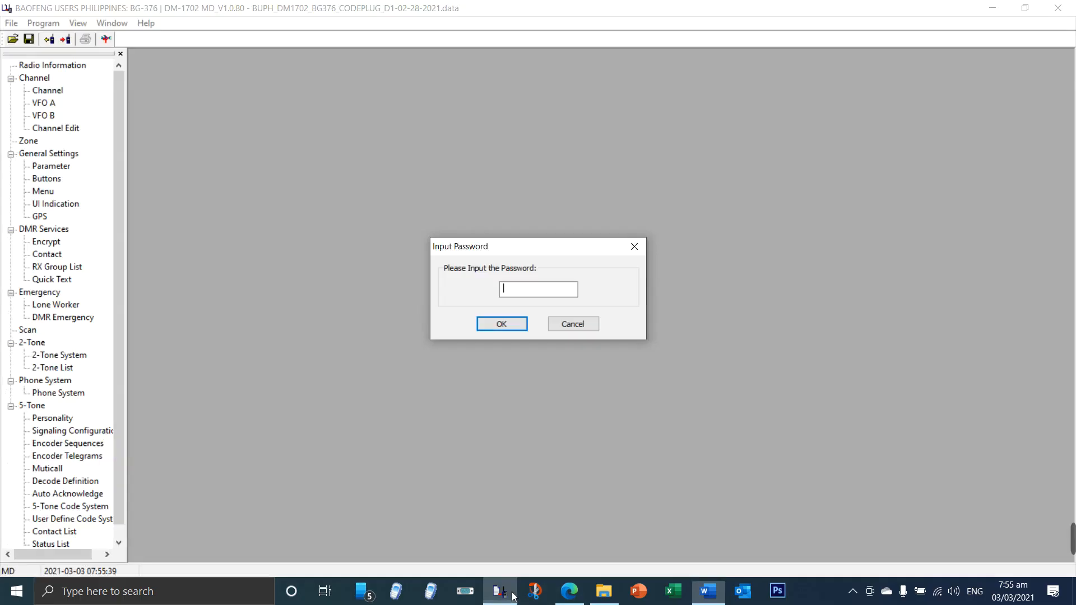
right_click(515, 287)
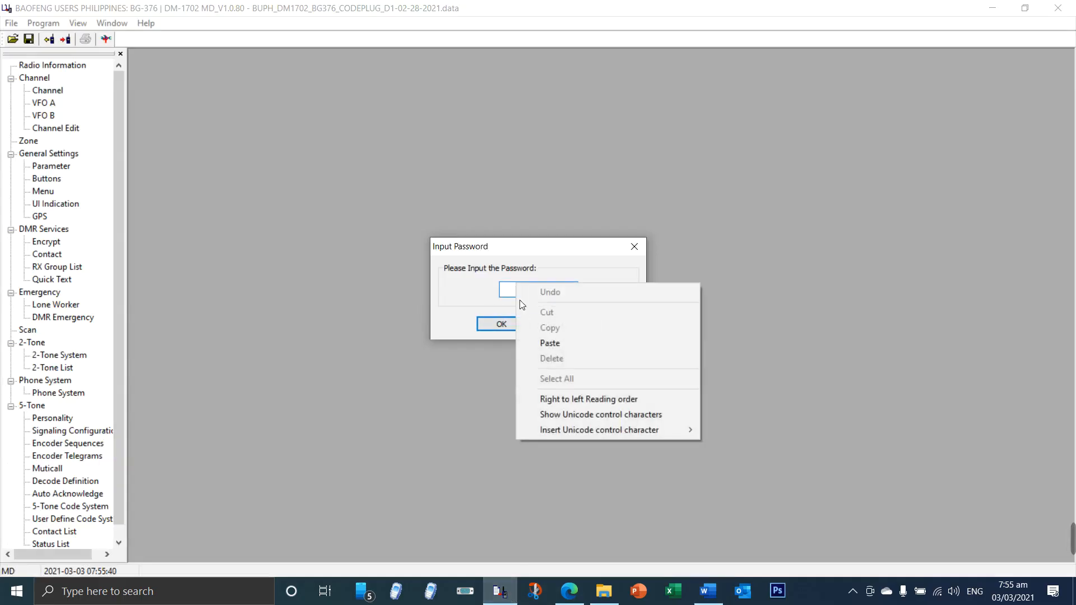
click(539, 342)
click(504, 324)
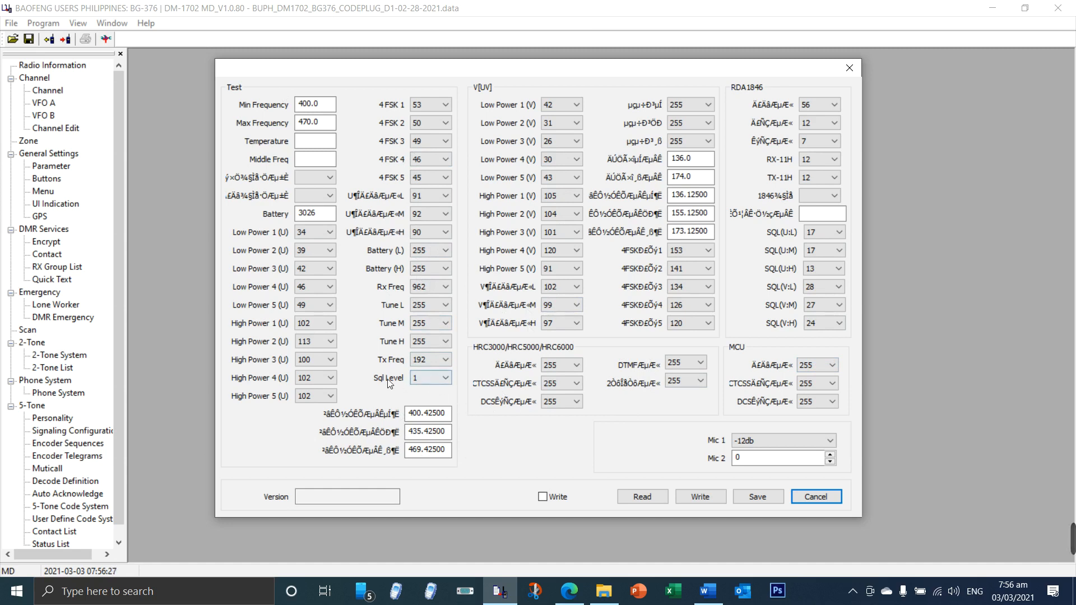
Step: Try Sql Level values 5 and 3, return it to 1, and close the Test settings without saving
click(436, 382)
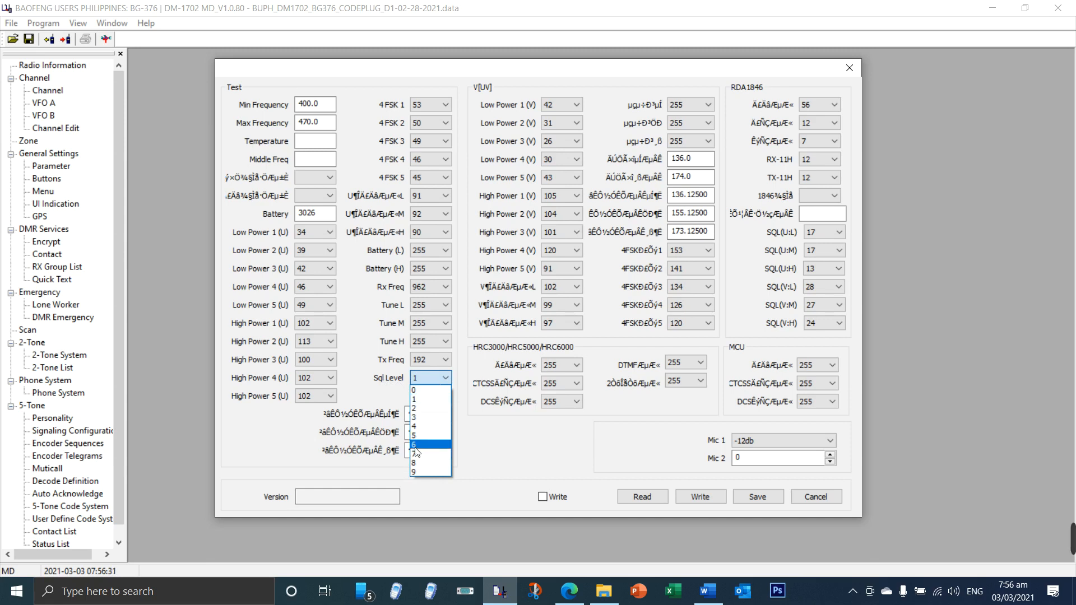
click(421, 436)
click(445, 379)
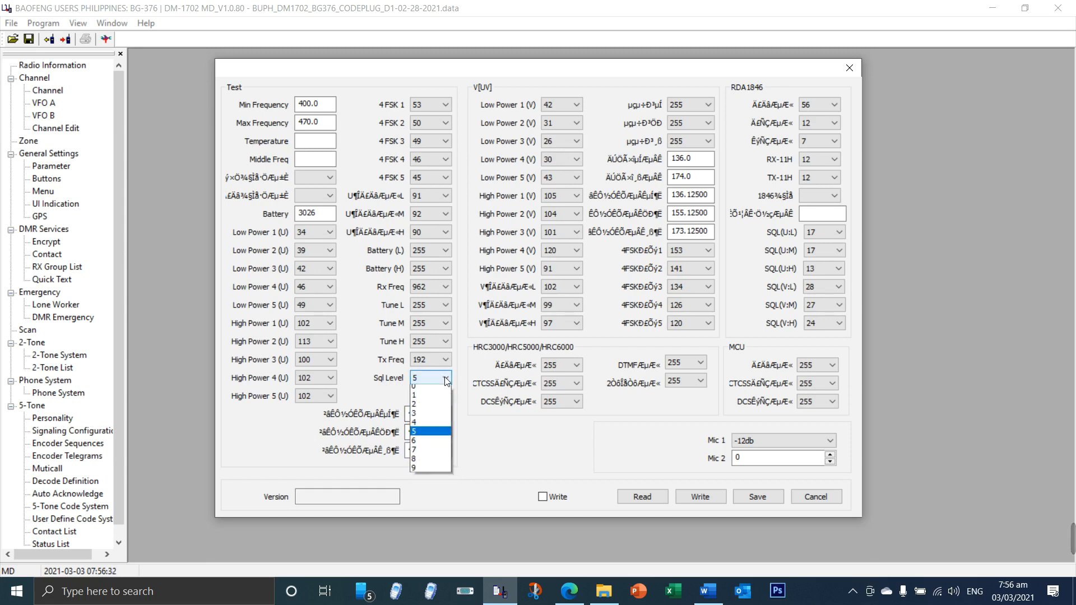
click(435, 412)
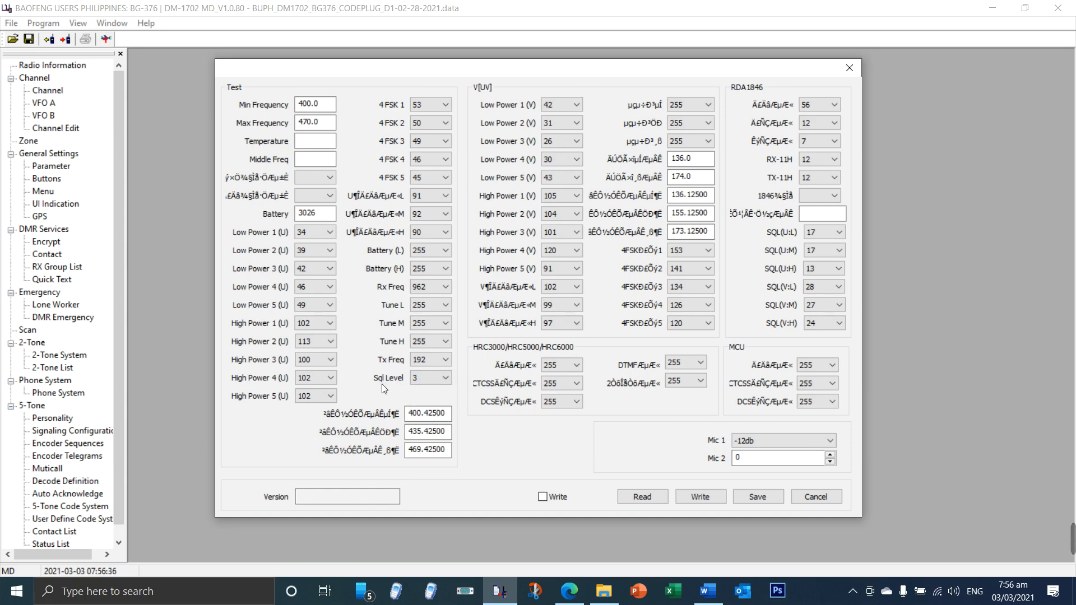
click(429, 383)
click(431, 398)
click(807, 498)
Step: Request access to Online Test and paste its password to unlock the Test 2 Mode settings
click(44, 23)
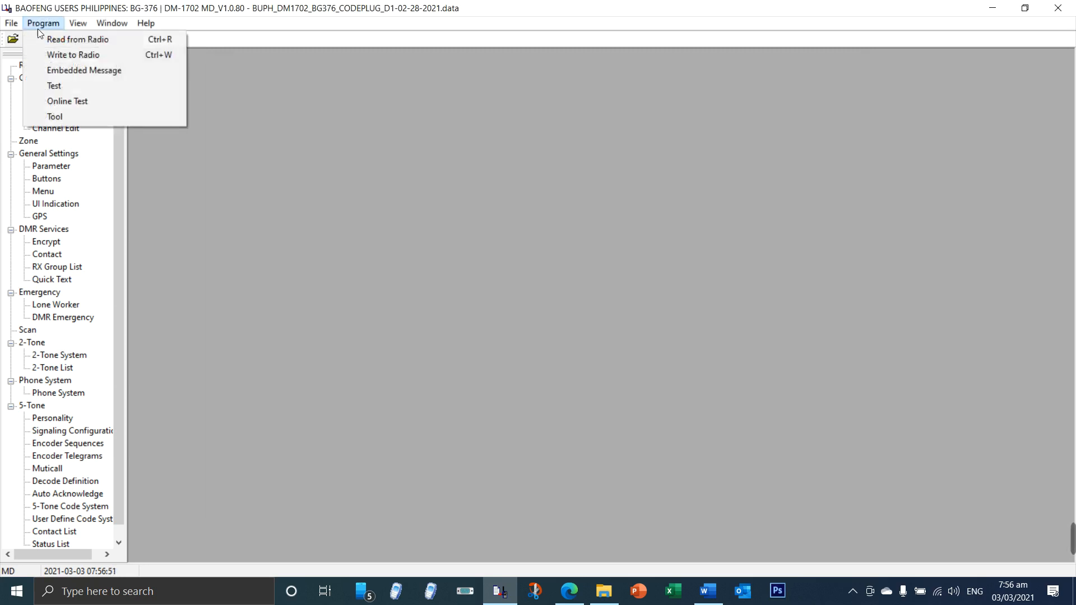
click(68, 101)
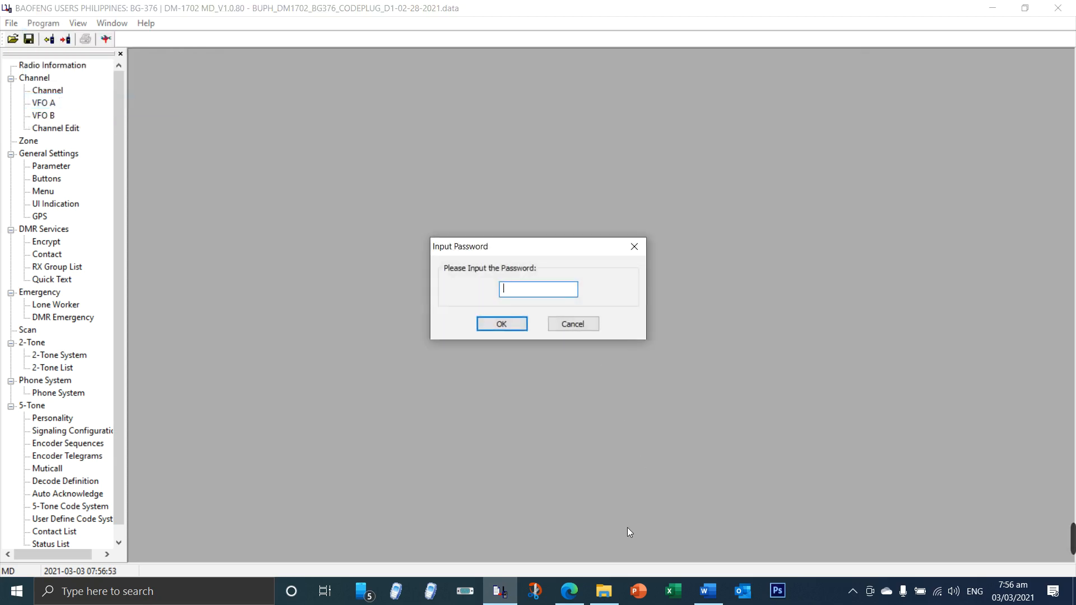
right_click(539, 294)
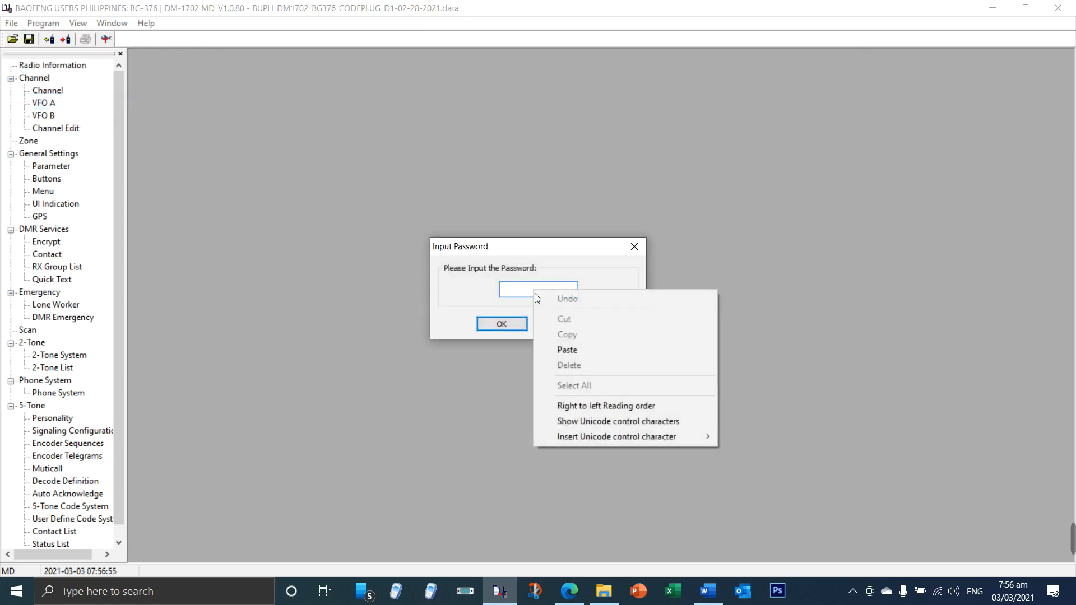
click(555, 350)
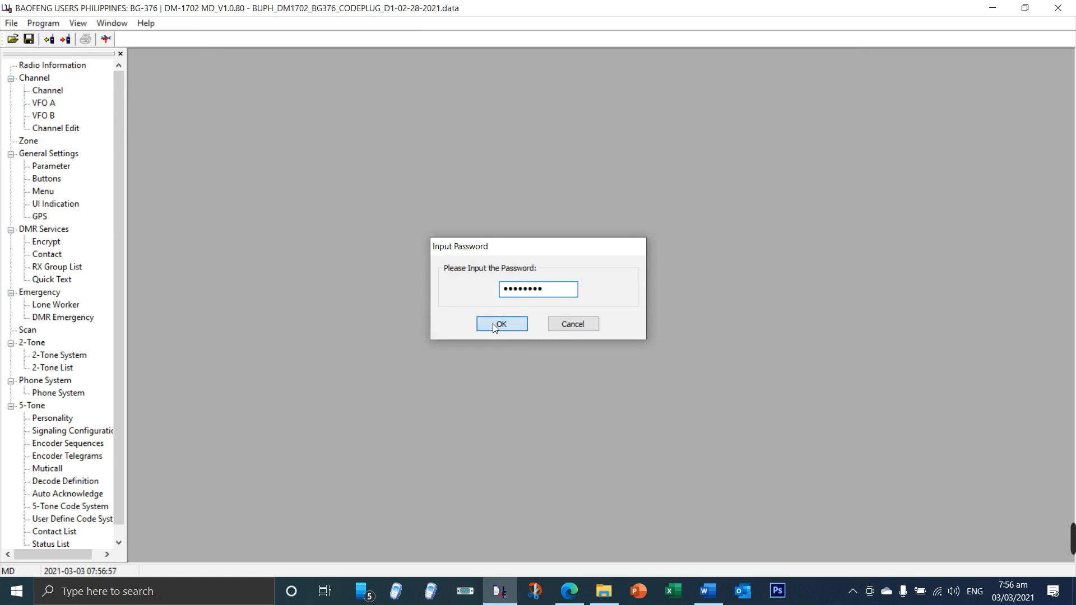
click(493, 324)
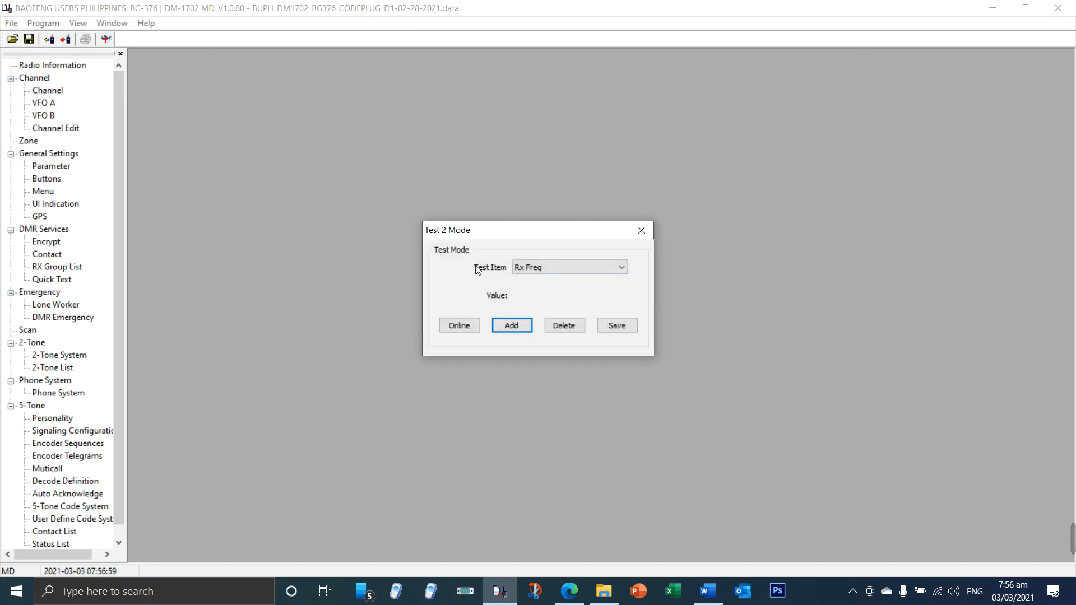
Step: Review the available Test Item choices, try going online with Rx Freq, and close Test 2 Mode
click(532, 268)
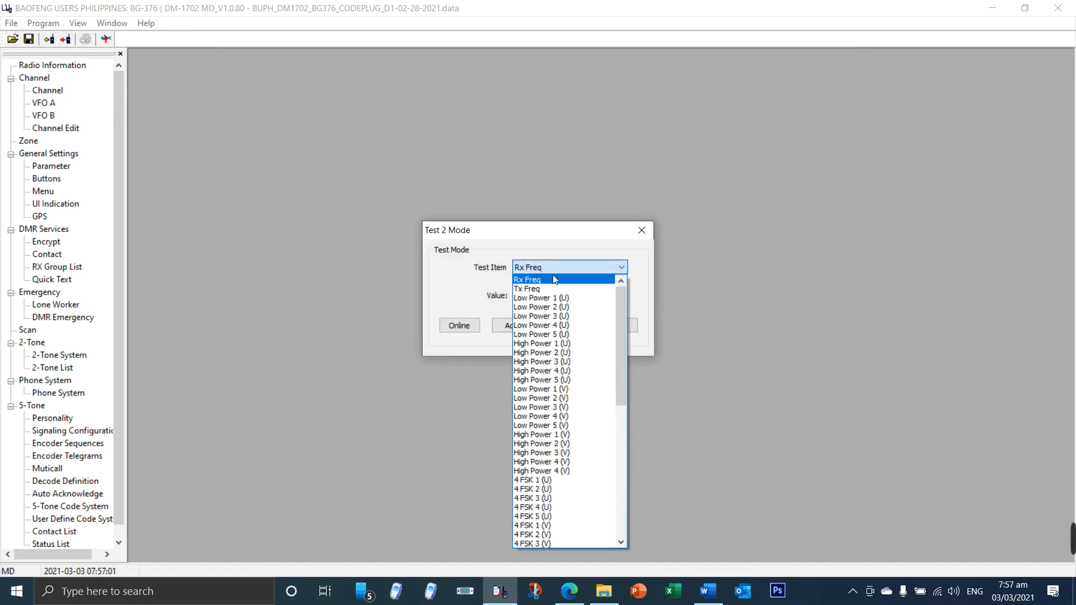
click(460, 336)
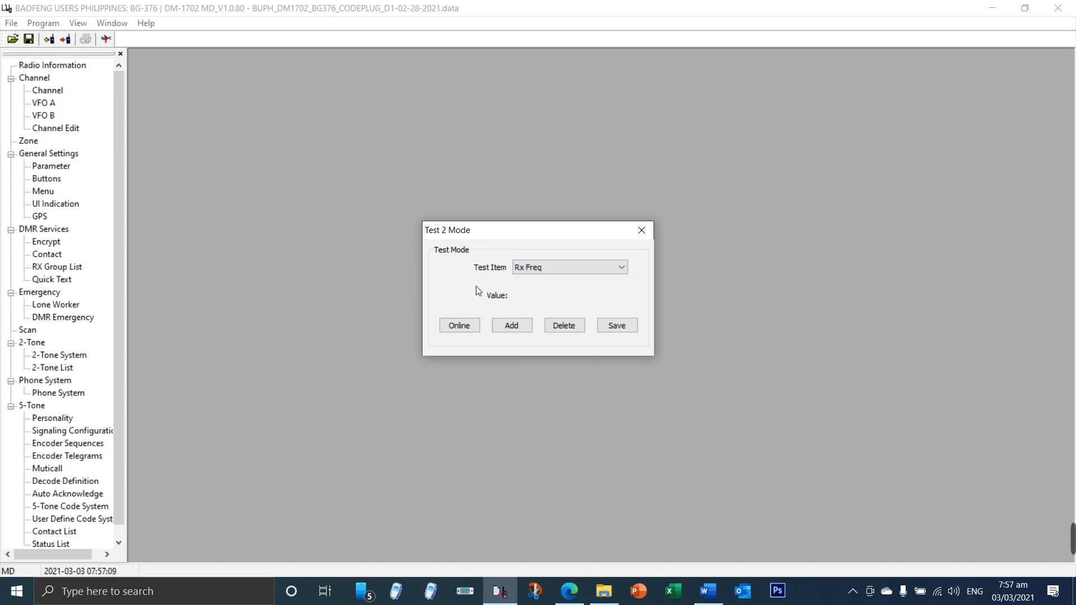
click(468, 326)
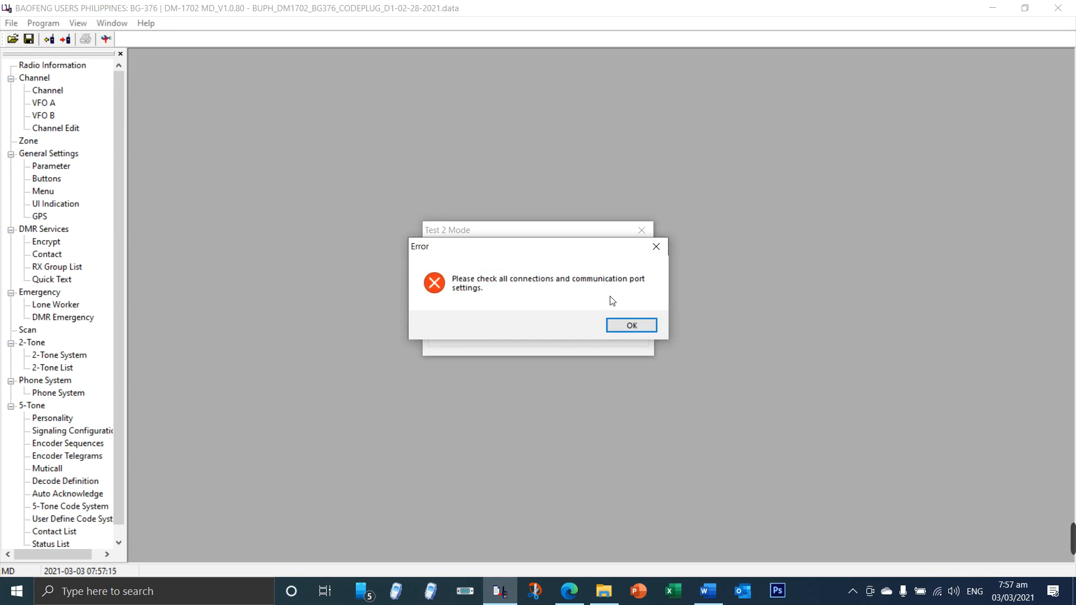
click(628, 328)
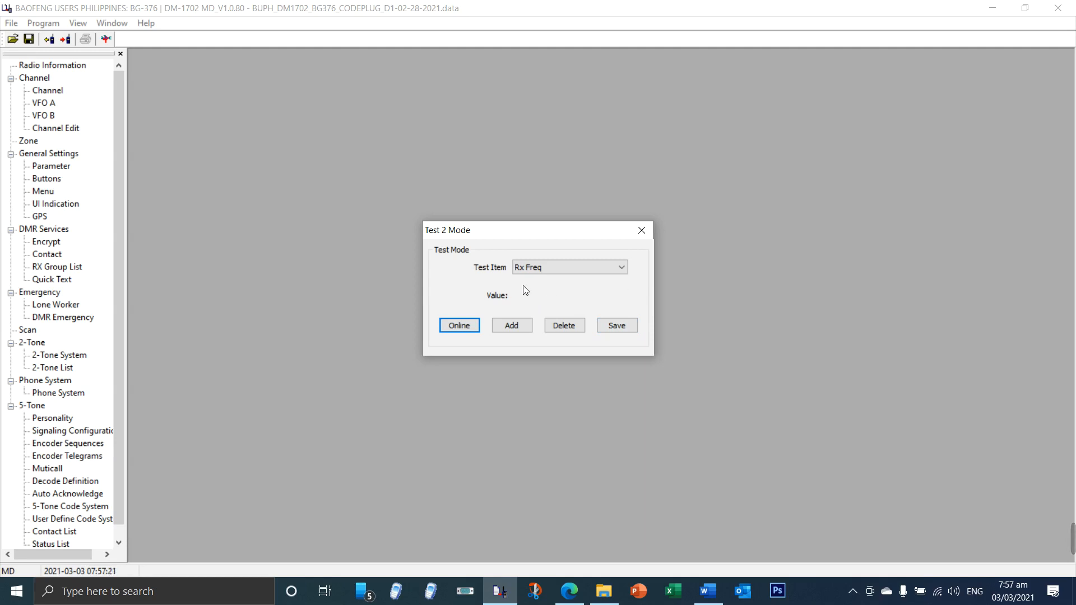
click(641, 230)
Step: Inspect the Tool window's firmware upgrade options and its BIN file selection, and close it without loading a file
click(43, 23)
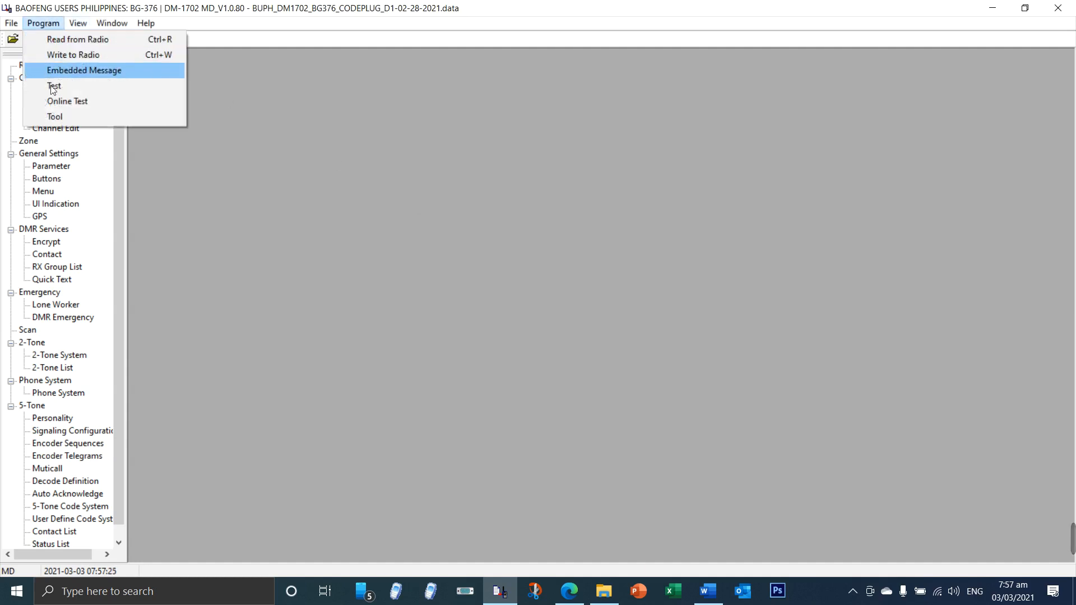
click(55, 116)
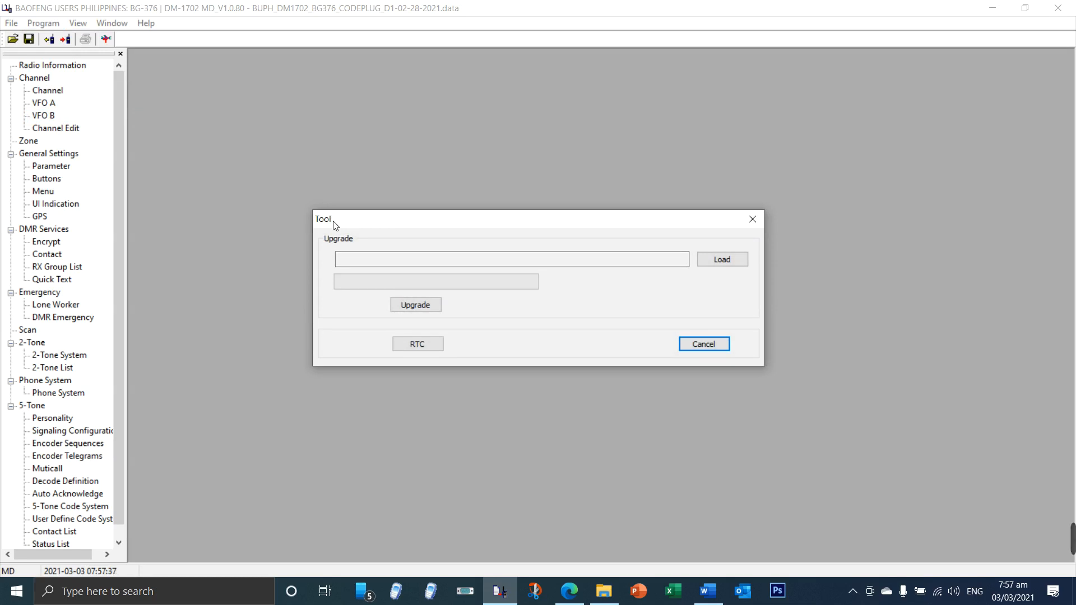
click(705, 262)
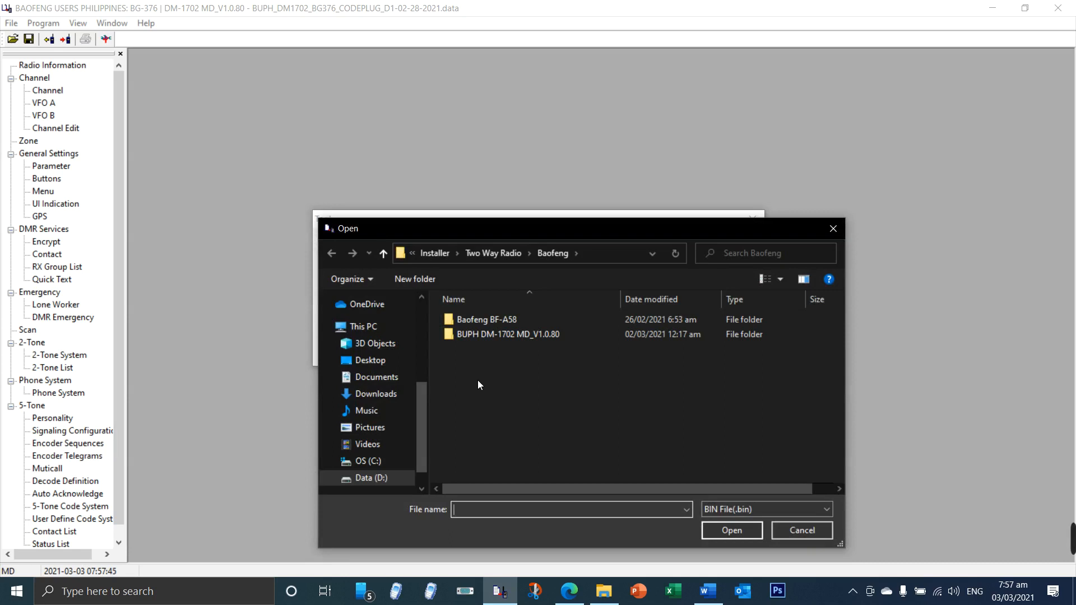
click(802, 529)
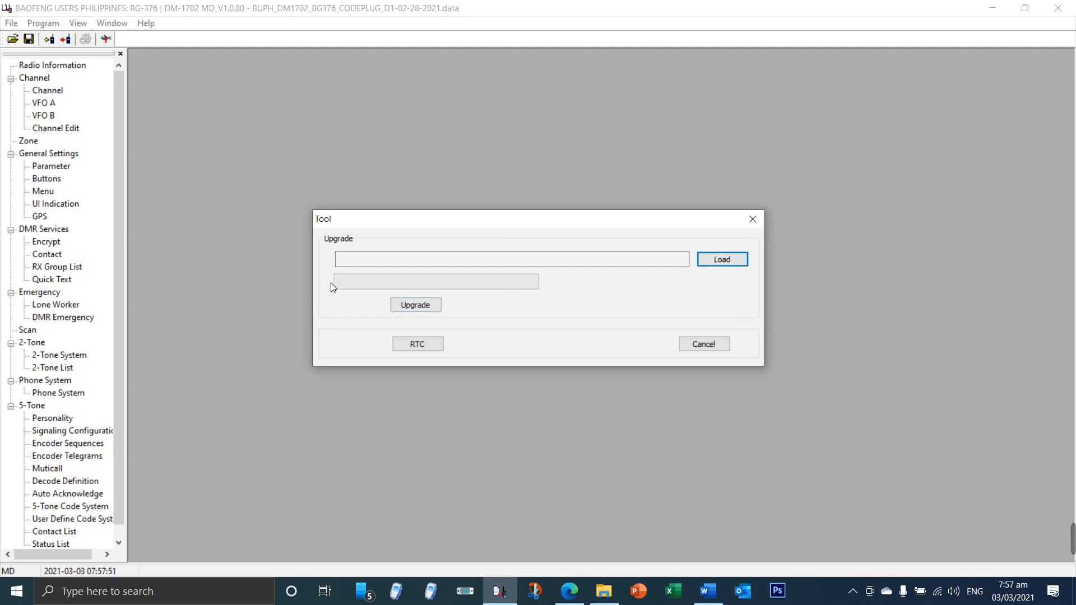
click(689, 345)
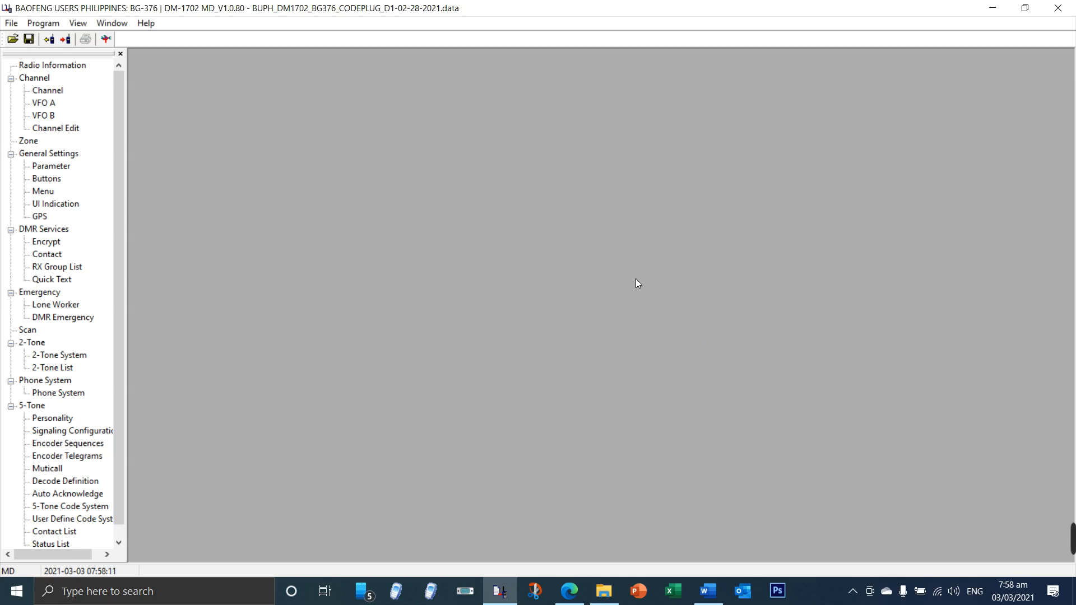
Step: Close the DM-1702 programming software
click(1058, 8)
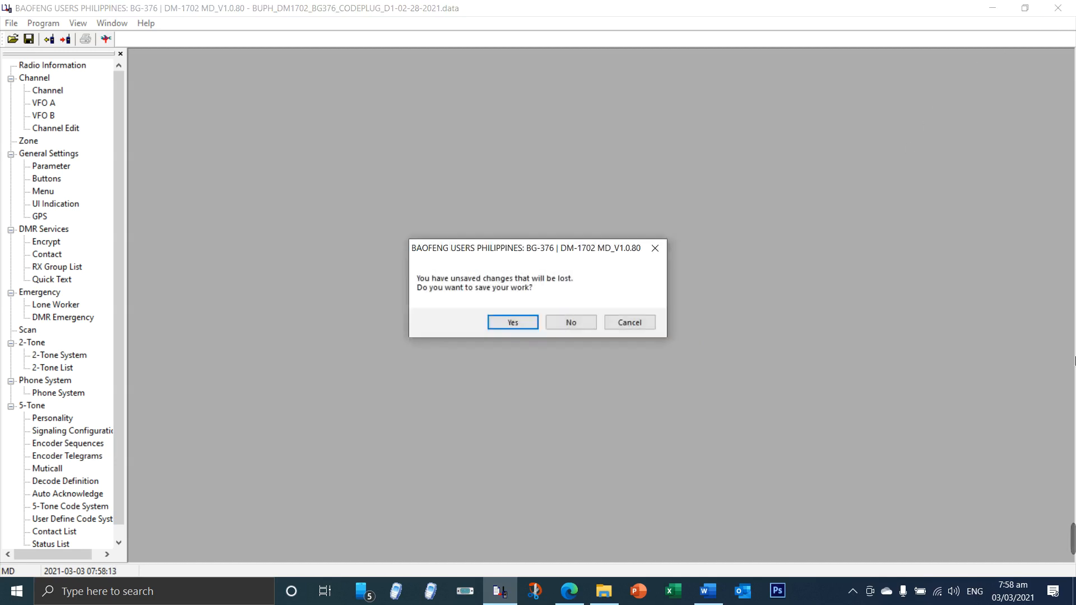